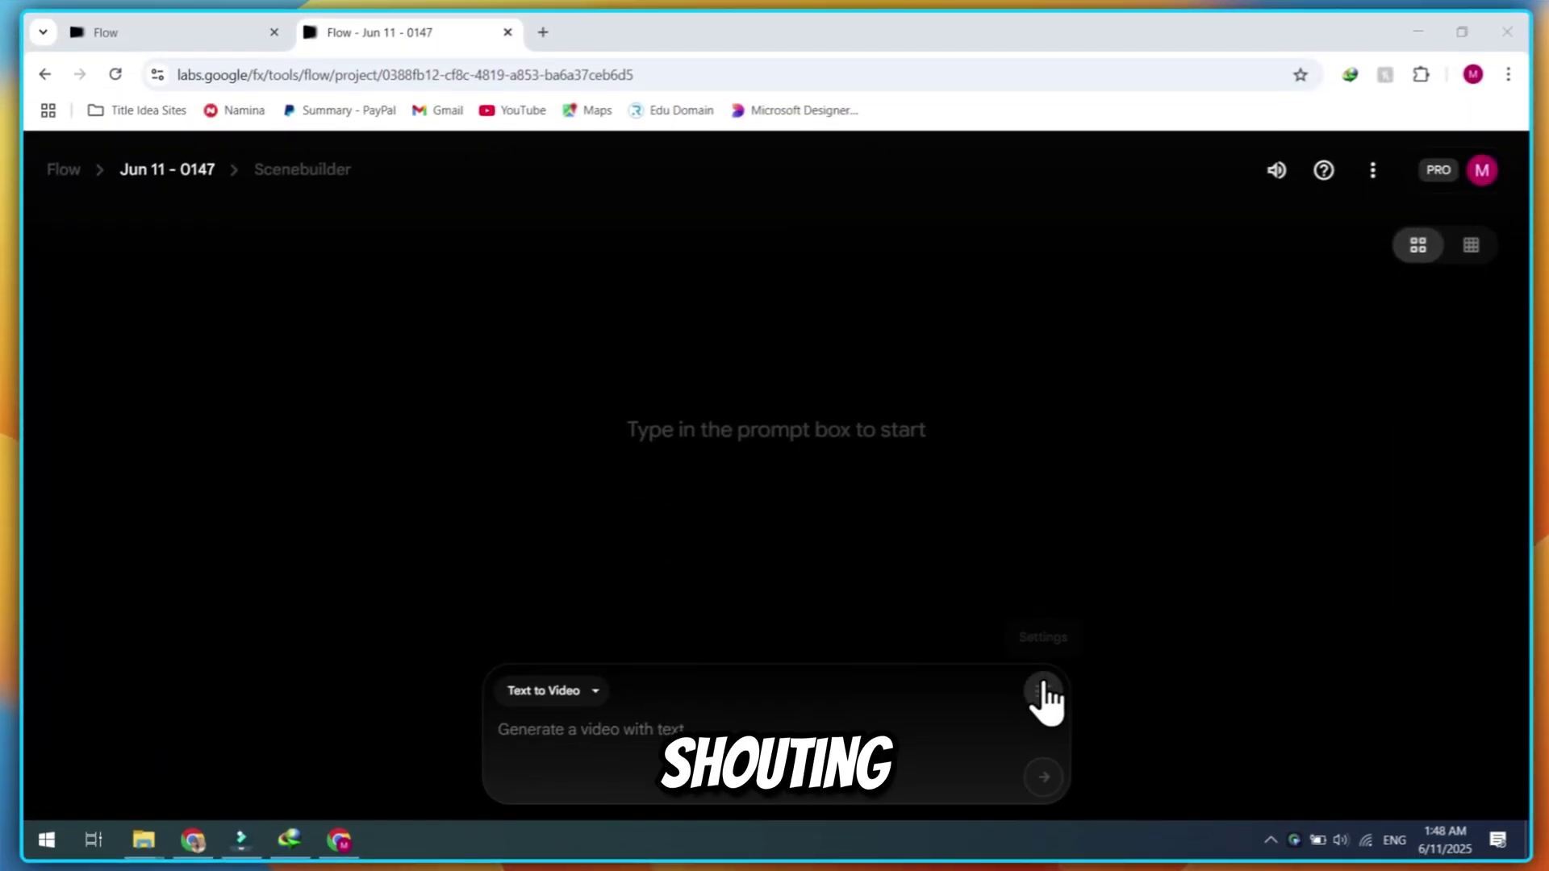
Step: Switch the Flow video model to Veo 3 - Quality and scroll the credits activity table
left_click(1044, 692)
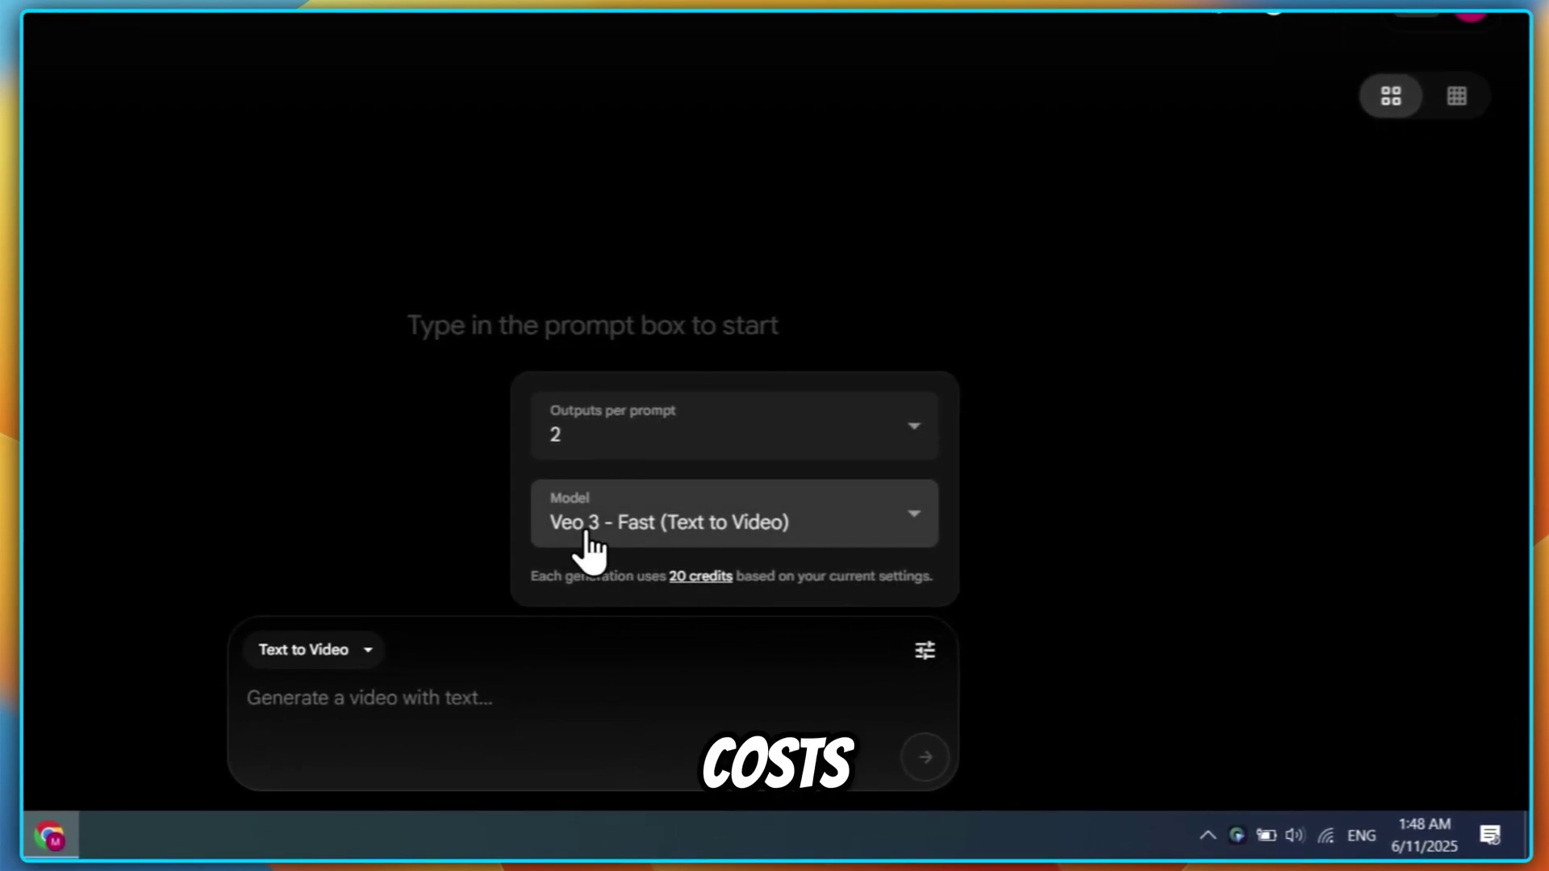
left_click(767, 590)
left_click(555, 448)
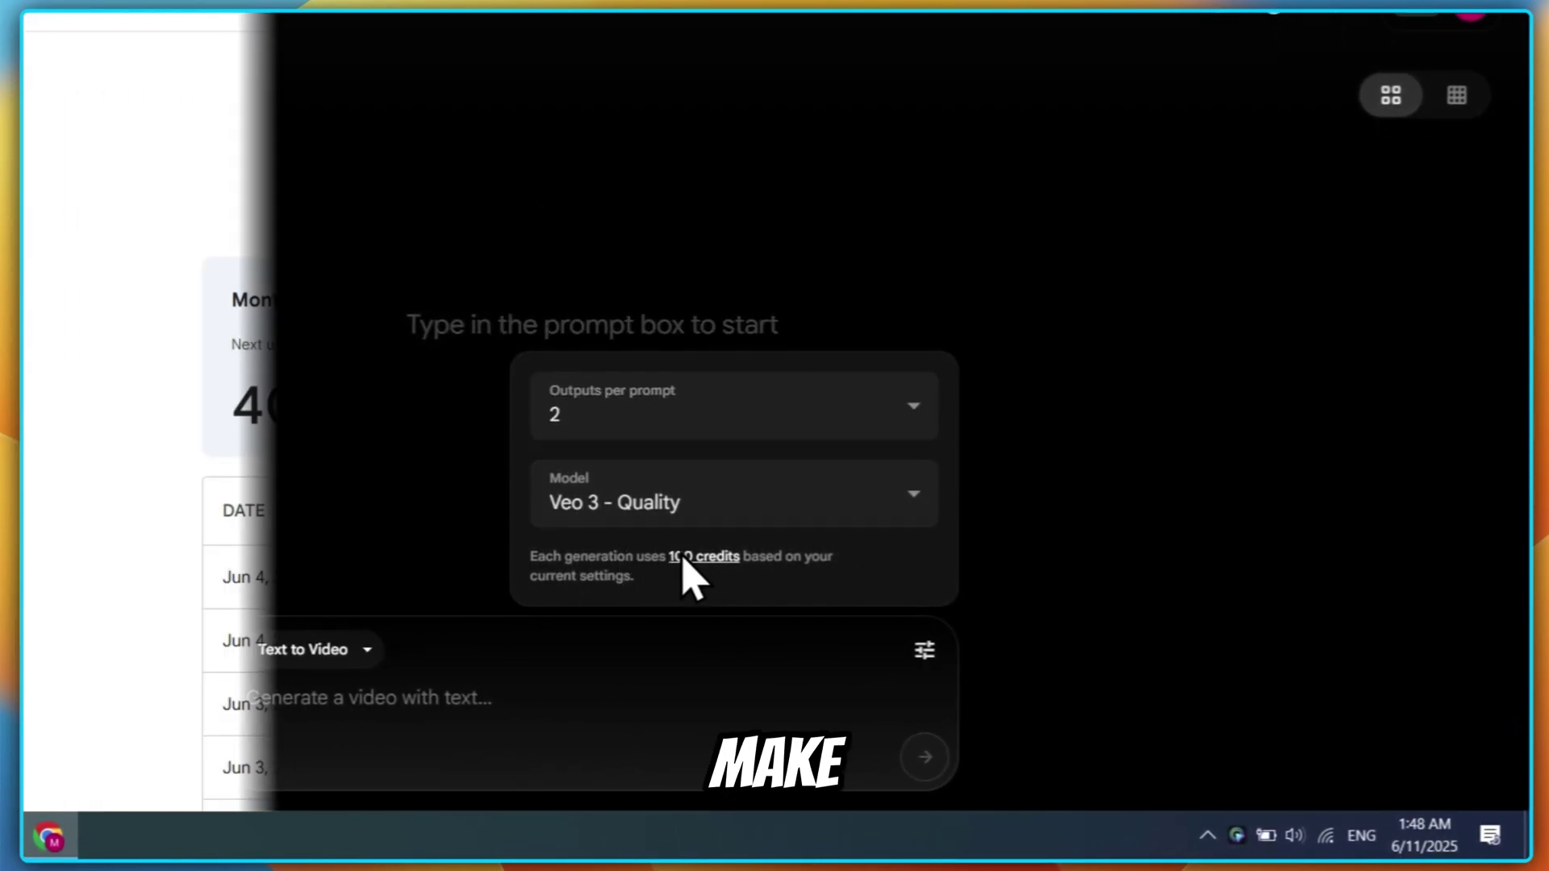
left_click_drag(993, 187, 1032, 474)
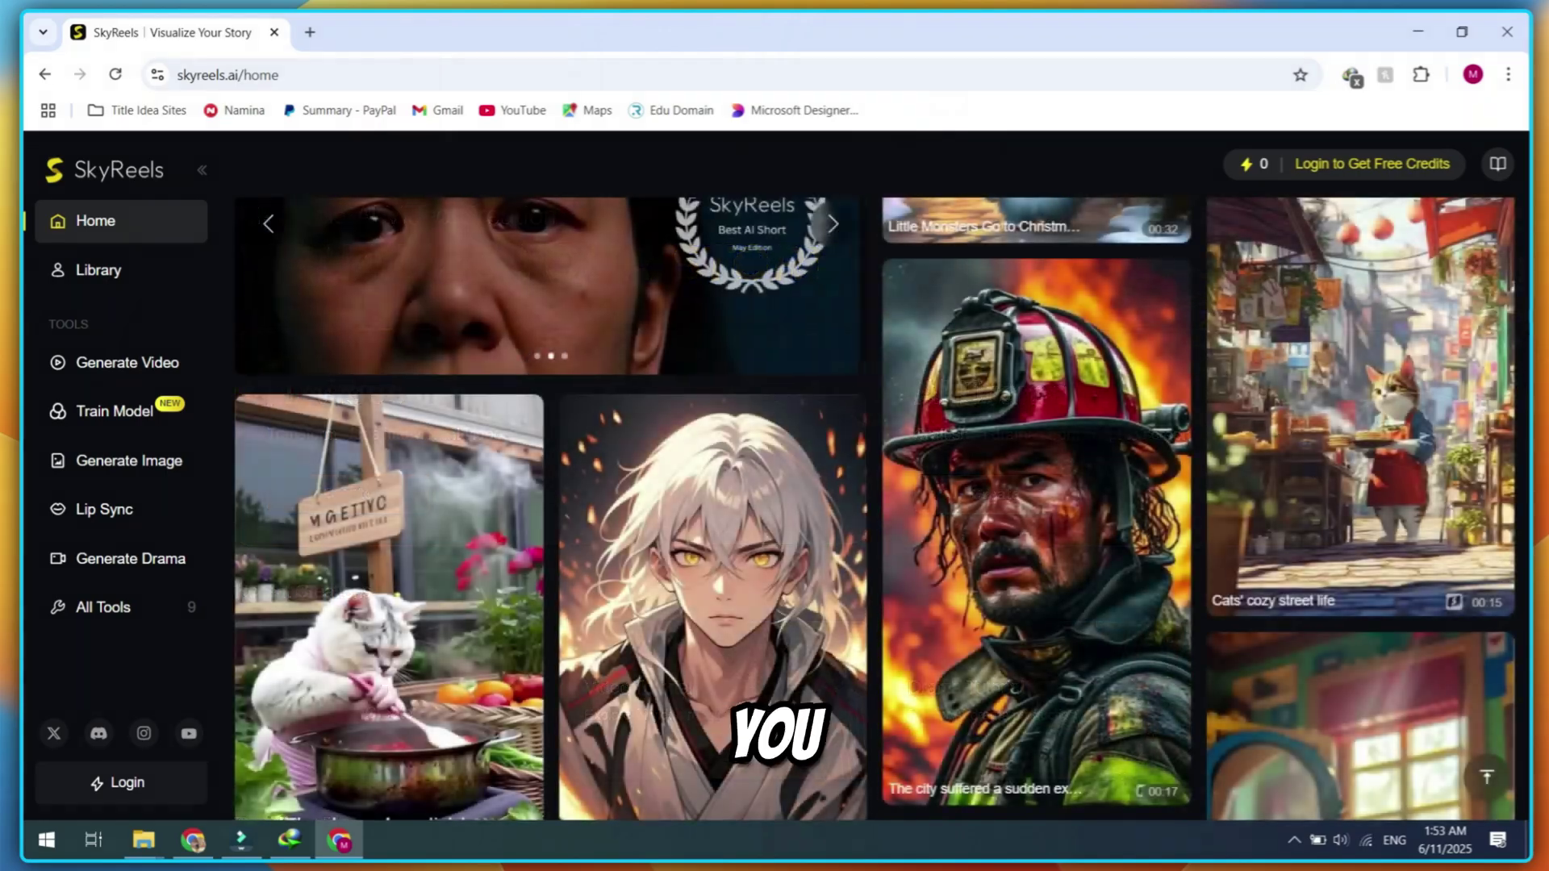
Step: Scroll down the SkyReels home page, then go to All Tools in the sidebar
scroll(1489, 427, "down", 15)
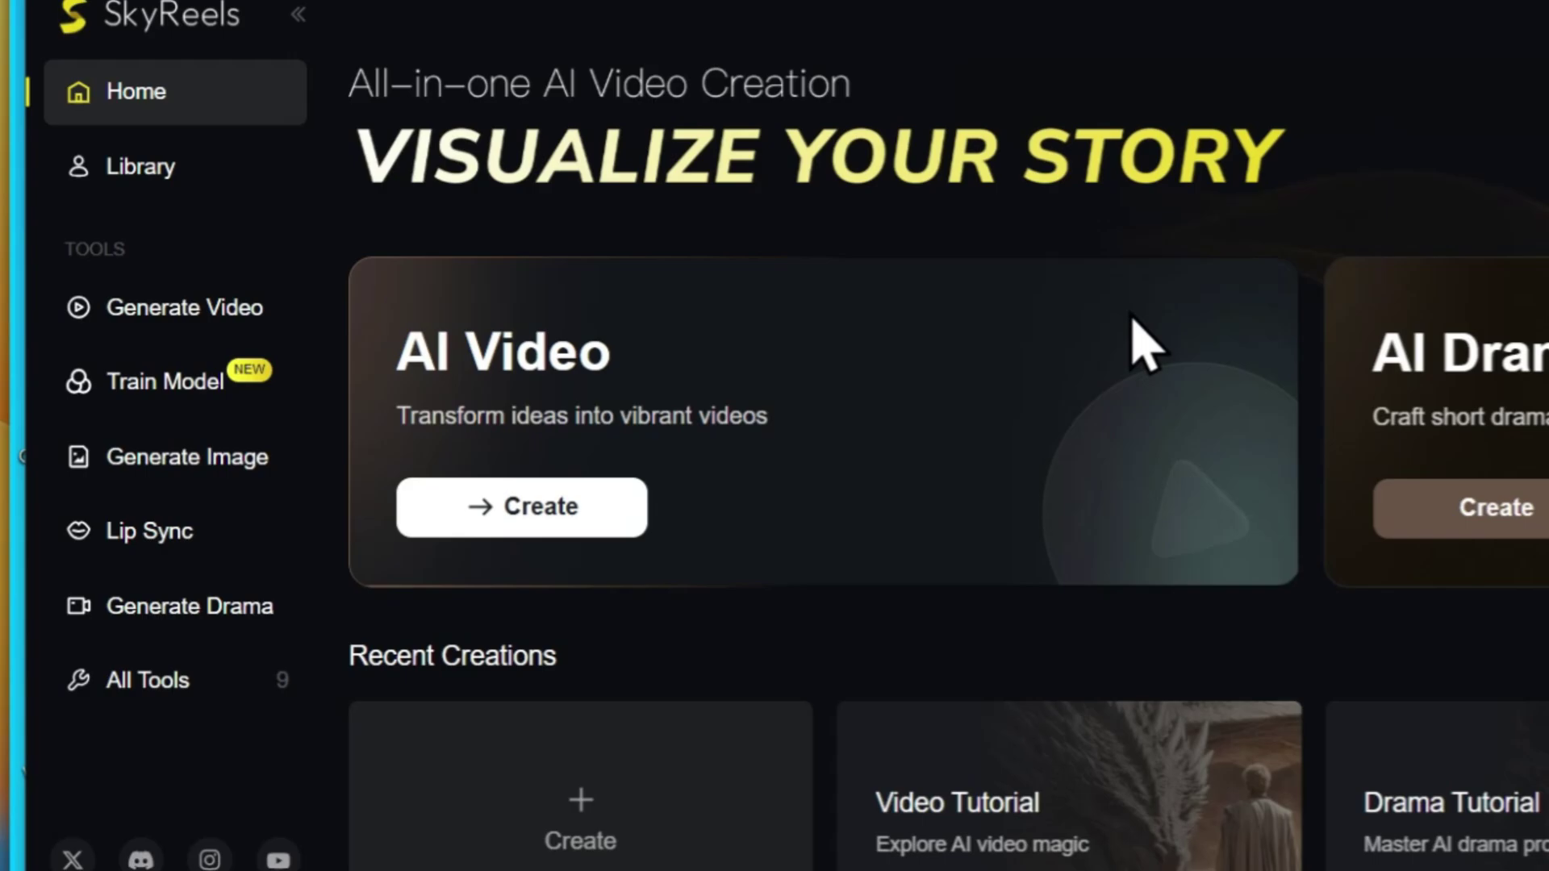
scroll(1154, 428, "down", 5)
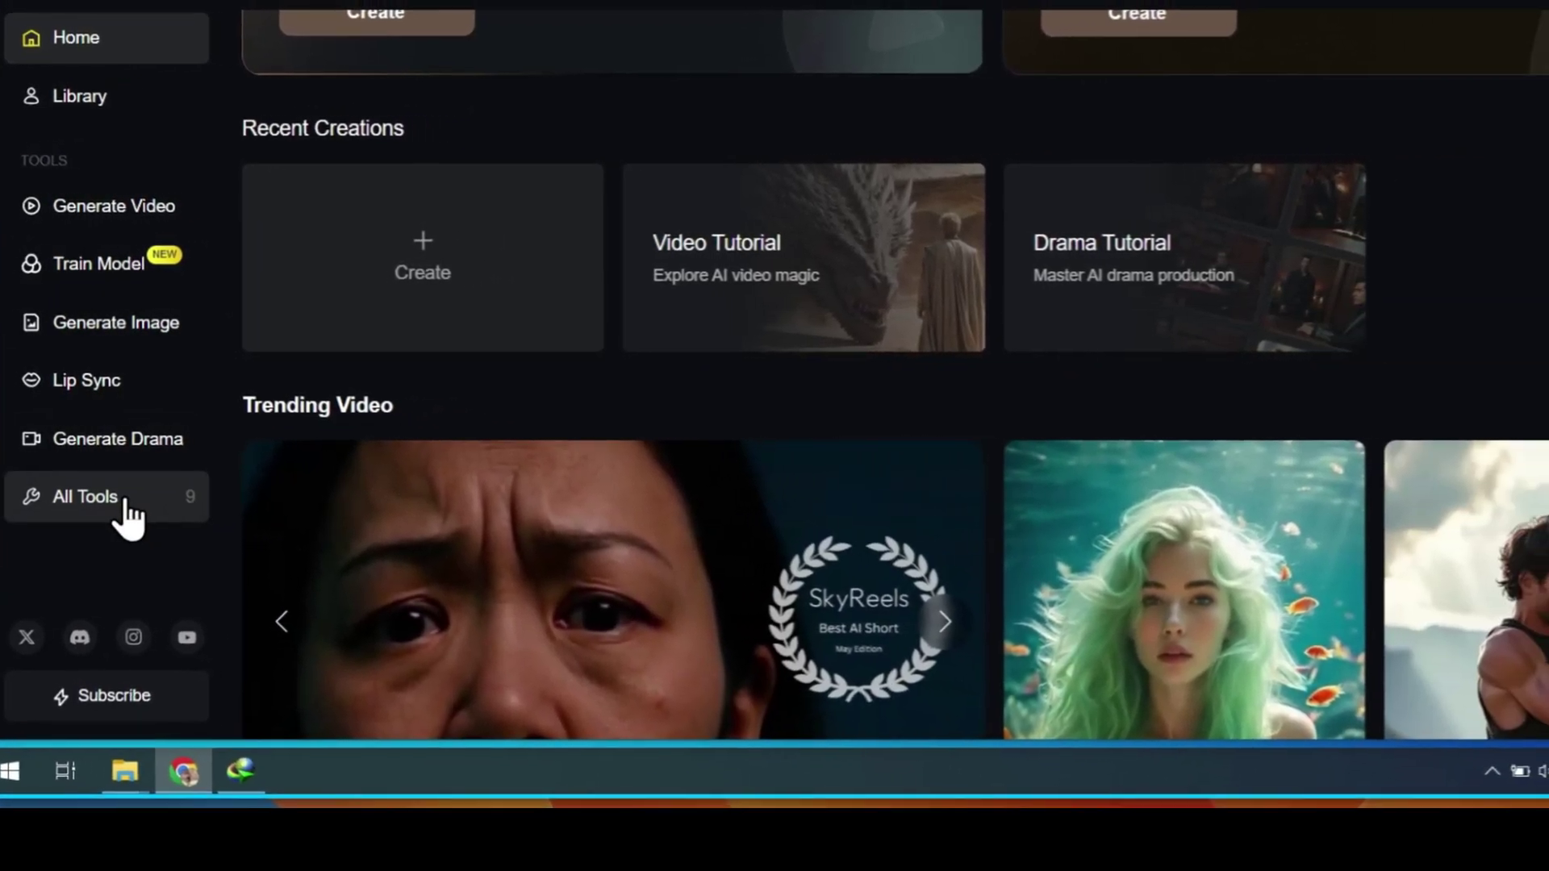
left_click(163, 503)
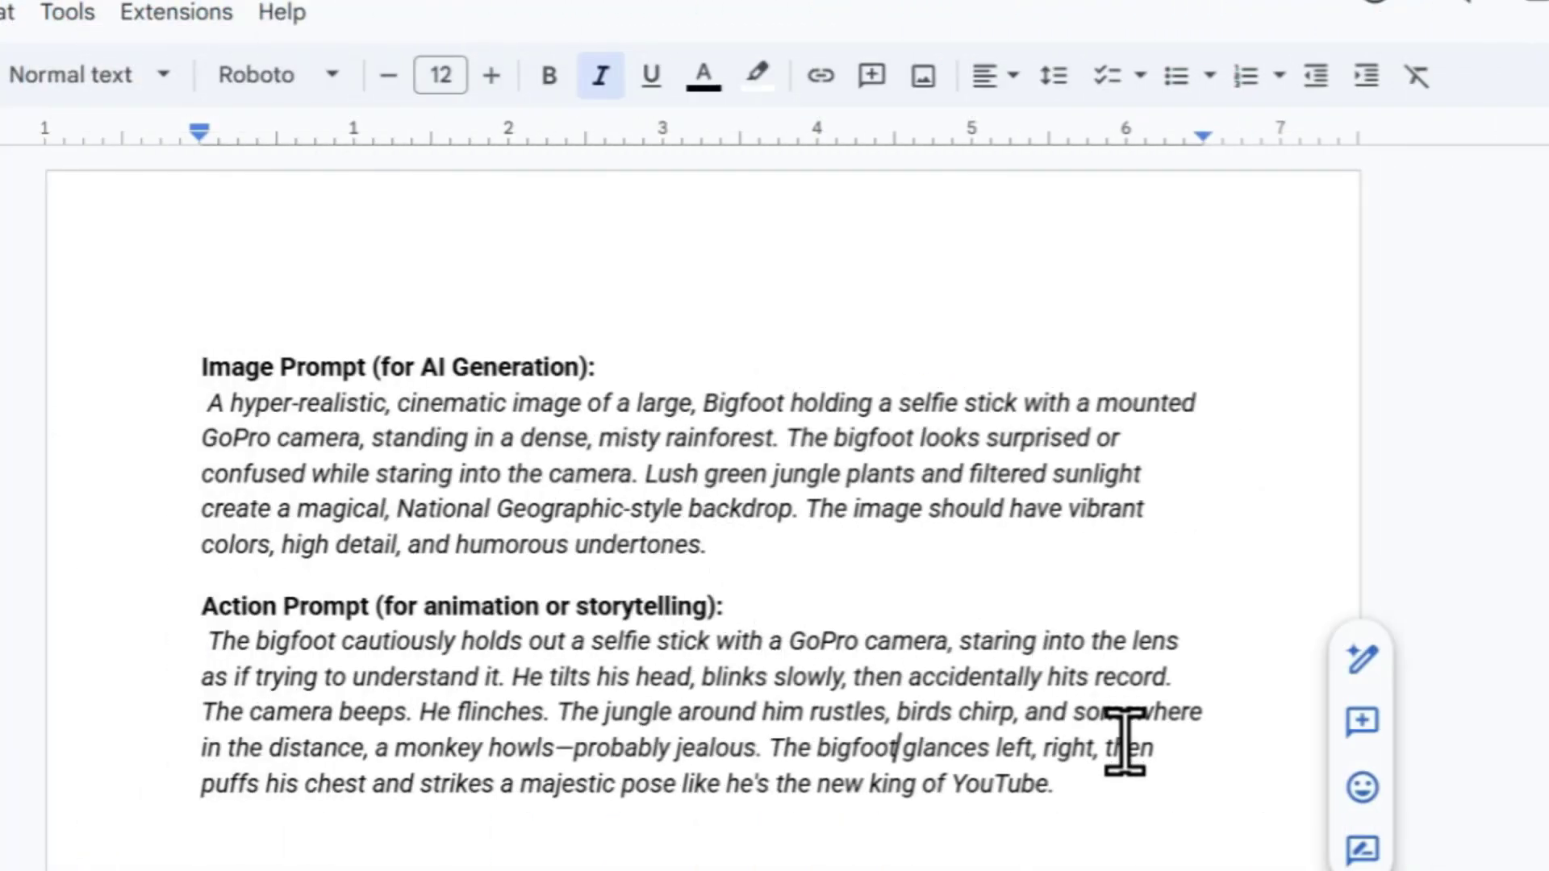
Step: Paste the Bigfoot image and action prompts into ChatGPT and select its refined Image Prompt
left_click_drag(1125, 799, 170, 366)
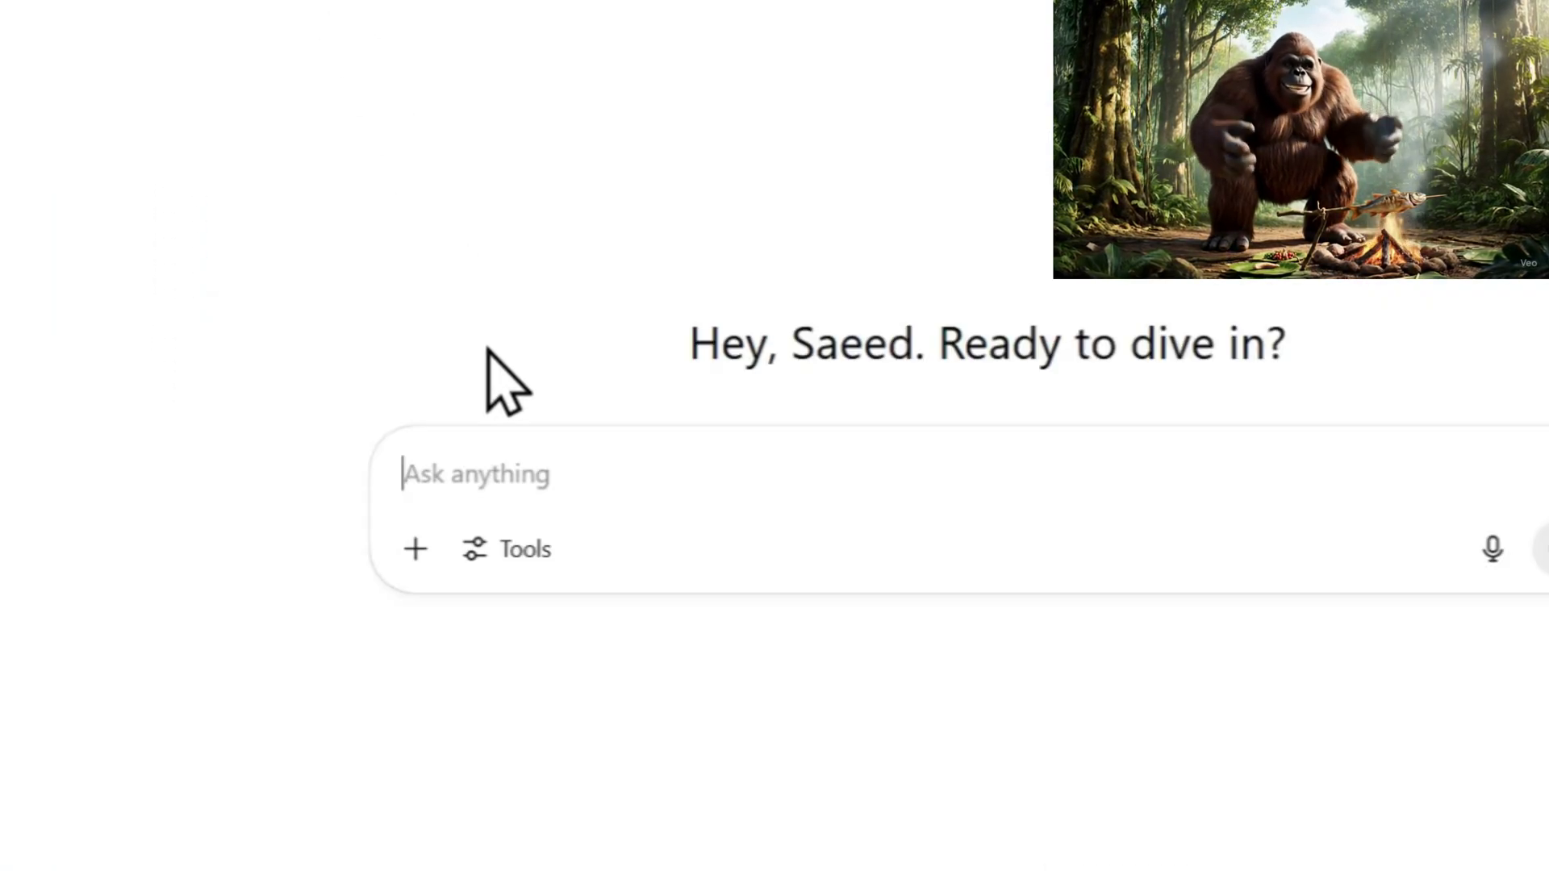
type("Image Prompt (for AI Generation):  A hyper-realistic, cinematic image of a large, Bigfoot holding a selfie stick with a mounted GoPro camera, standing in a dense, misty rainforest. The bigfoot looks surprised or confused while staring into the camera. Lush green jungle plants and filtered sunlight create a magical, National Geographic style backdrop. The image should have vibrant colors, high detail, and humorous undertones. Action Prompt (for animation or storytelling):  The bigfoot cautiously holds out a selfie stick with a GoPro camera, staring into the lens as if trying to understand it. He tilts his head, blinks slowly, then accidentally hits record. The camera beeps. He flinches. The jungle around him rustles, birds chirp, and somewhere in the distance, a monkey howls—probably jealous. The bigfoot glances left, right, then puffs his chest and strikes a majestic pose like he's the new king of YouTube.")
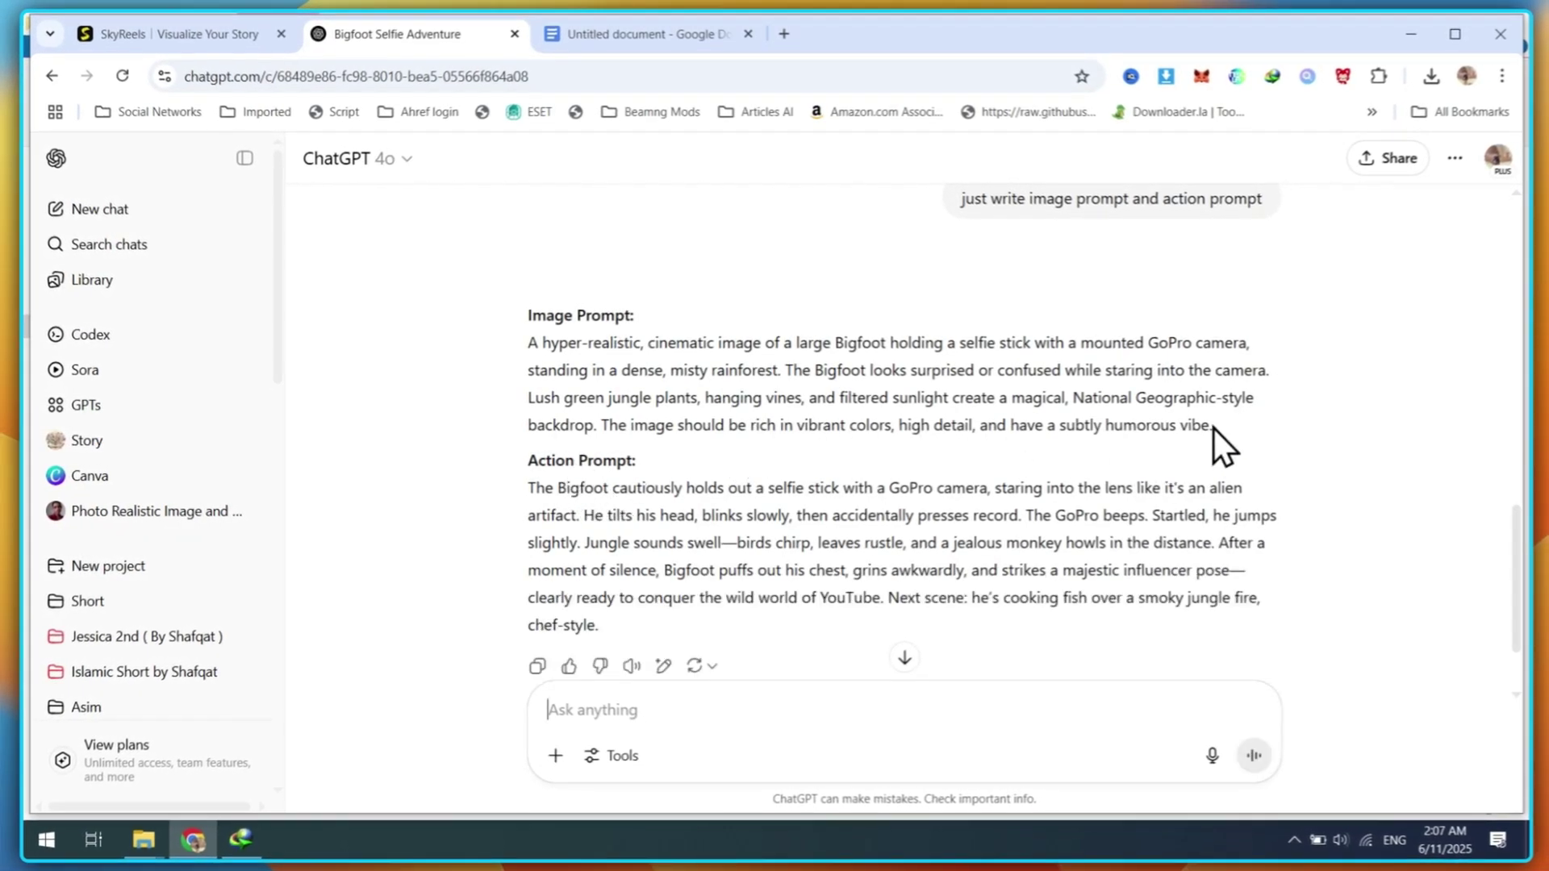
left_click_drag(1214, 428, 531, 347)
Step: In a new tab, generate Bigfoot selfie-stick images in ImageFX from the pasted image prompt
left_click(783, 32)
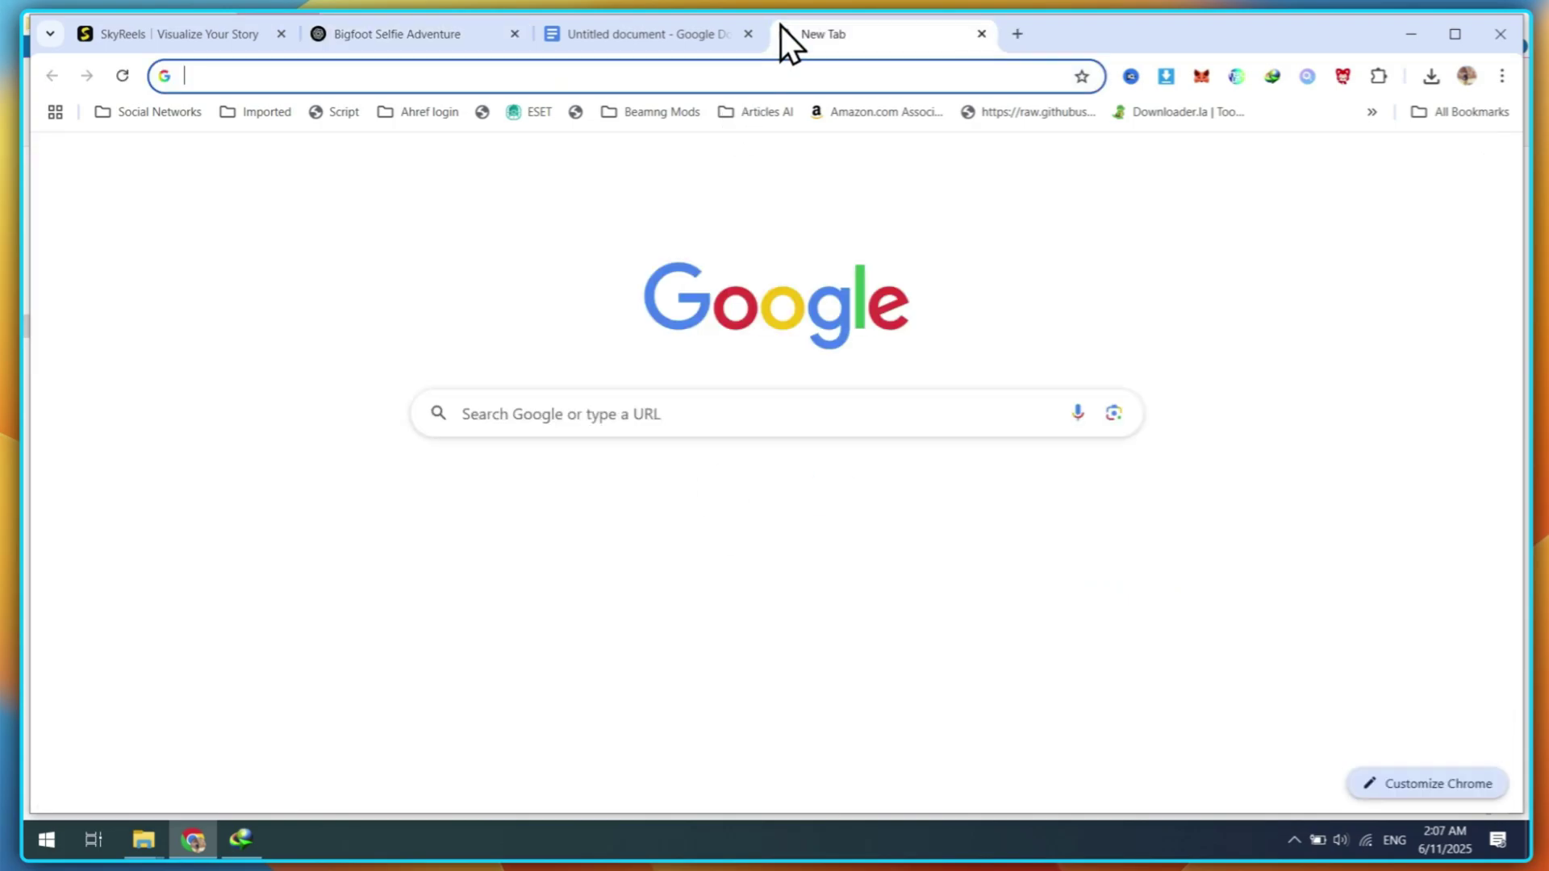
type("goog")
left_click(507, 126)
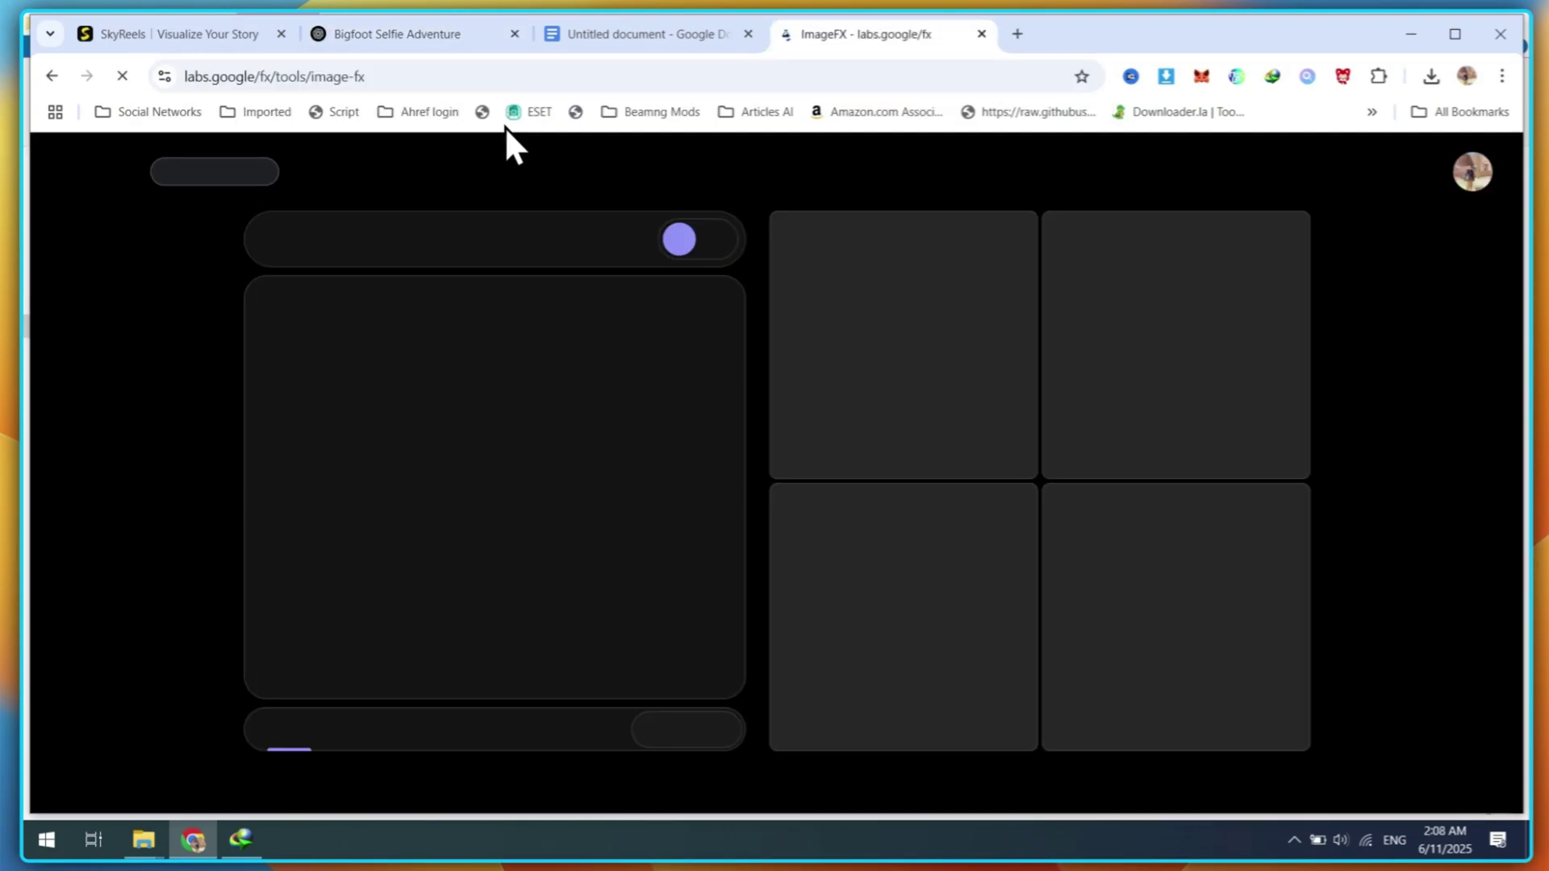
left_click(452, 323)
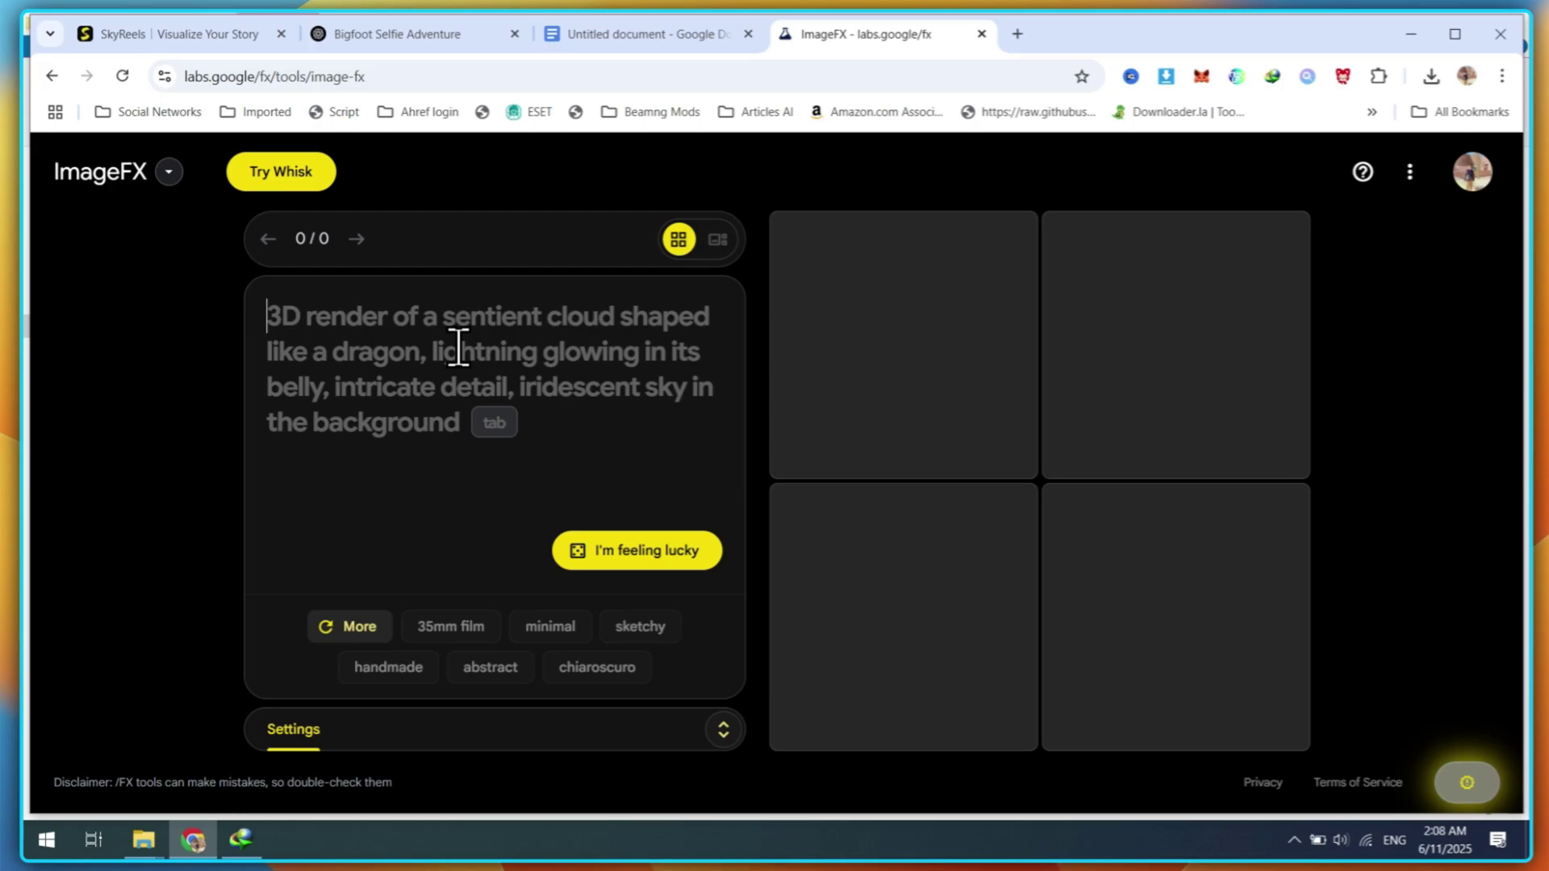
key("ctrl+v")
left_click(637, 563)
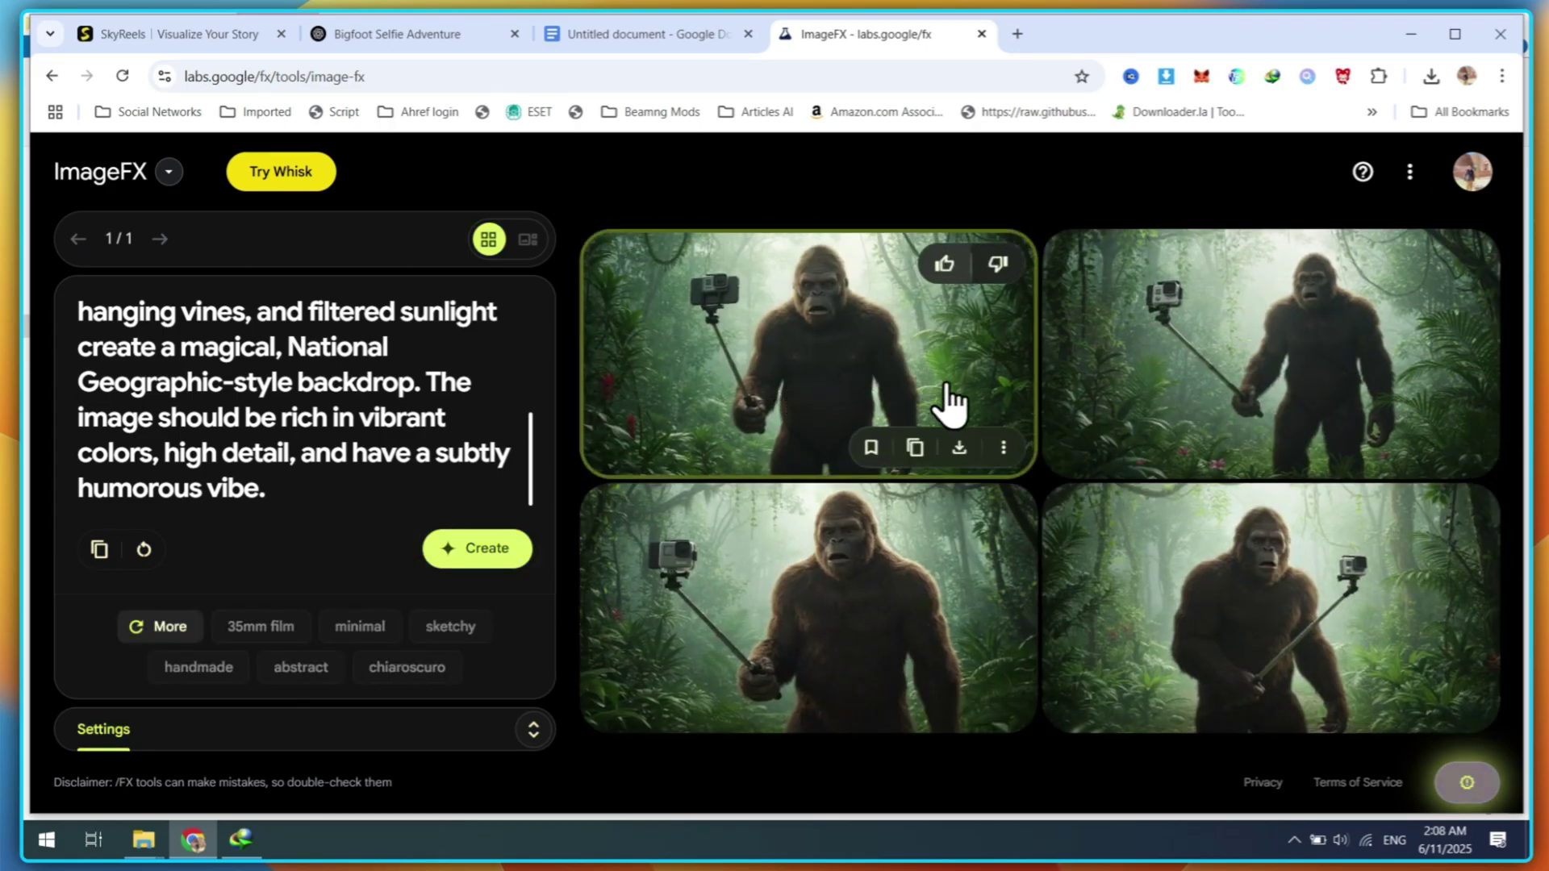
Step: Download the first generated image as Image_fx.jpg and go back to SkyReels
left_click(962, 428)
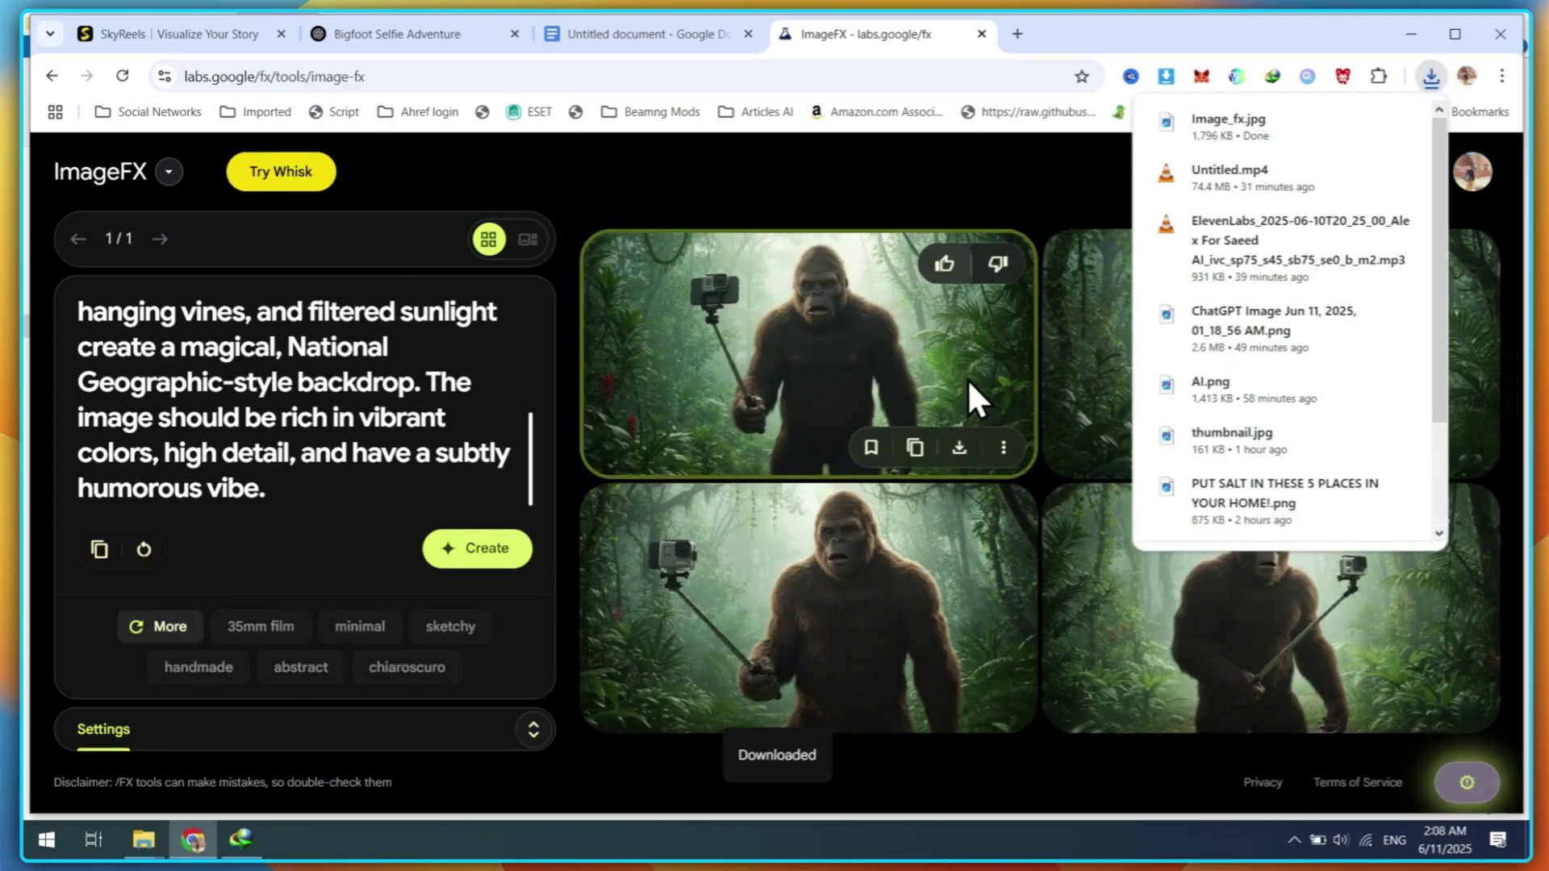
left_click(408, 36)
left_click(211, 35)
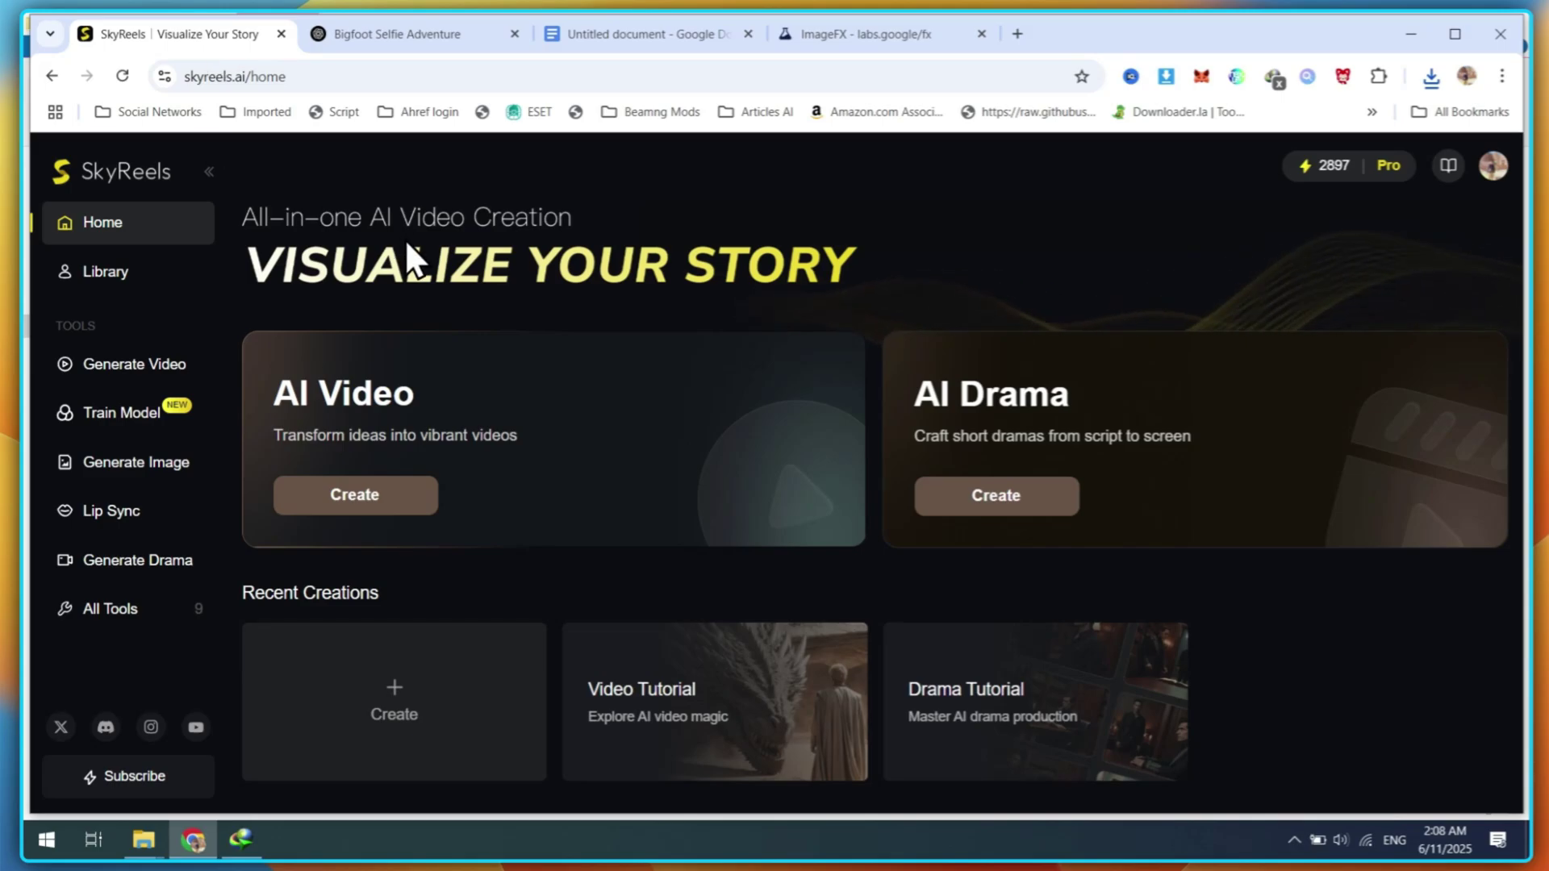
Step: Set Image_fx.jpg as the first frame in the AI Video tool and focus the description
left_click(188, 367)
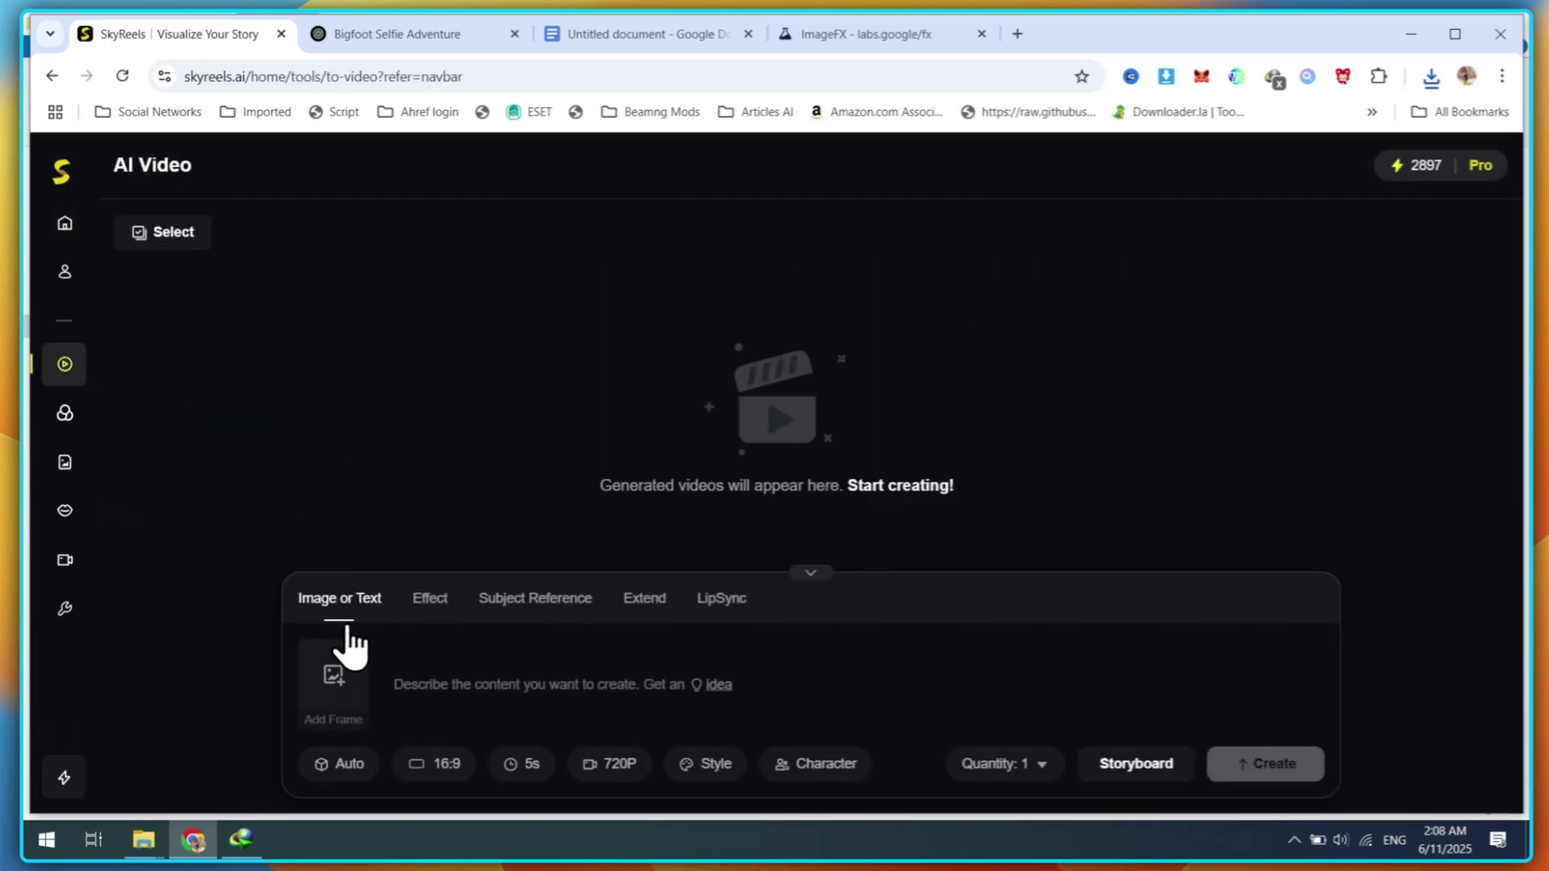
mouse_move(341, 699)
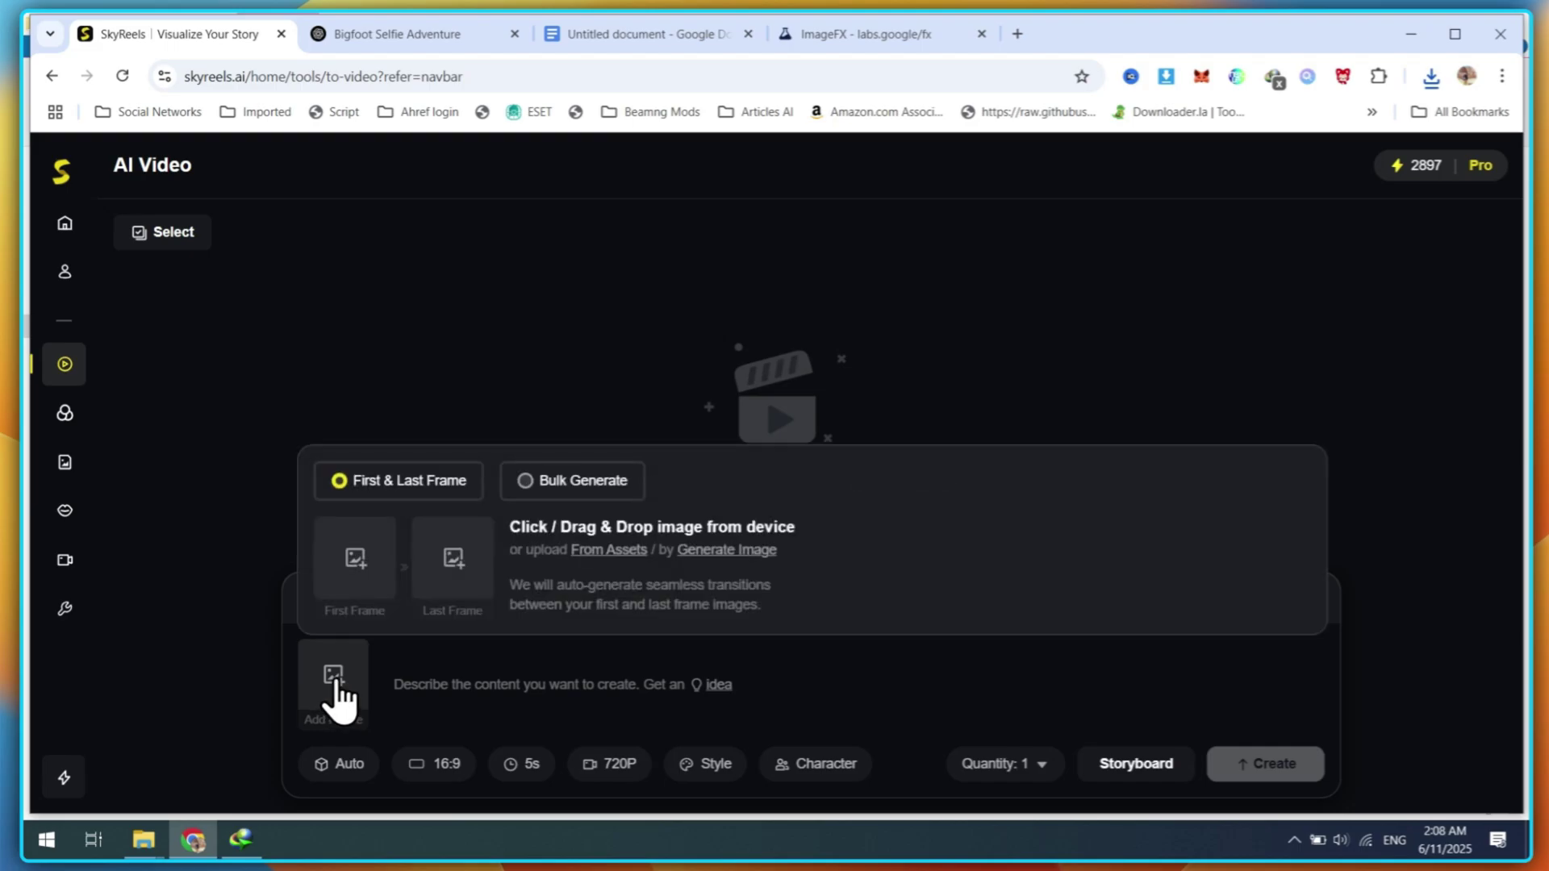
left_click(361, 582)
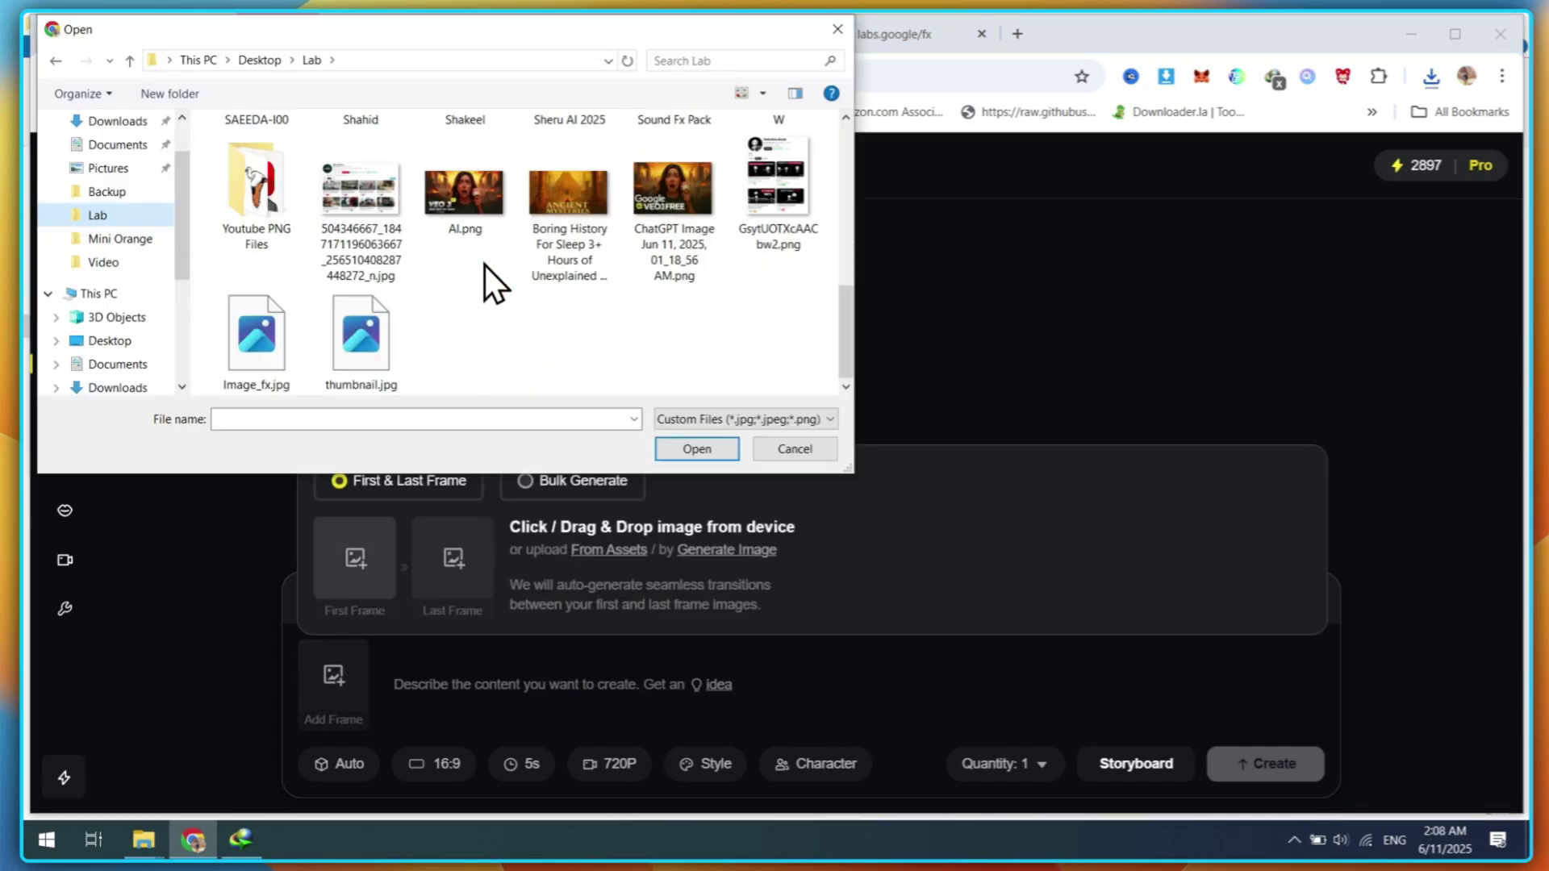
double_click(305, 331)
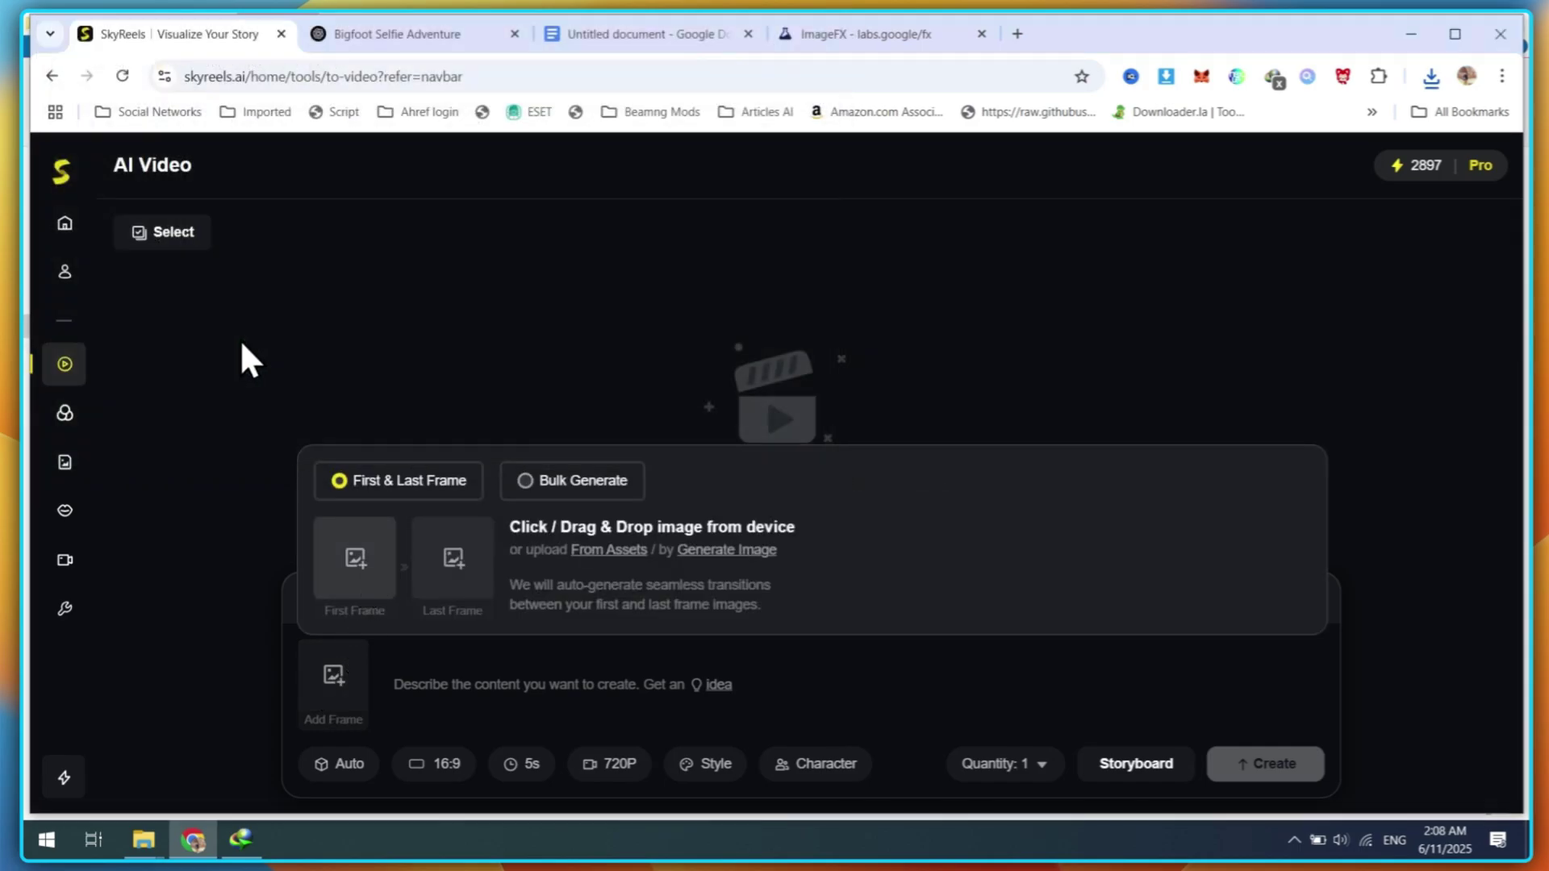
left_click(517, 688)
Step: Copy ChatGPT's Action Prompt and paste it as the SkyReels video description
left_click(452, 34)
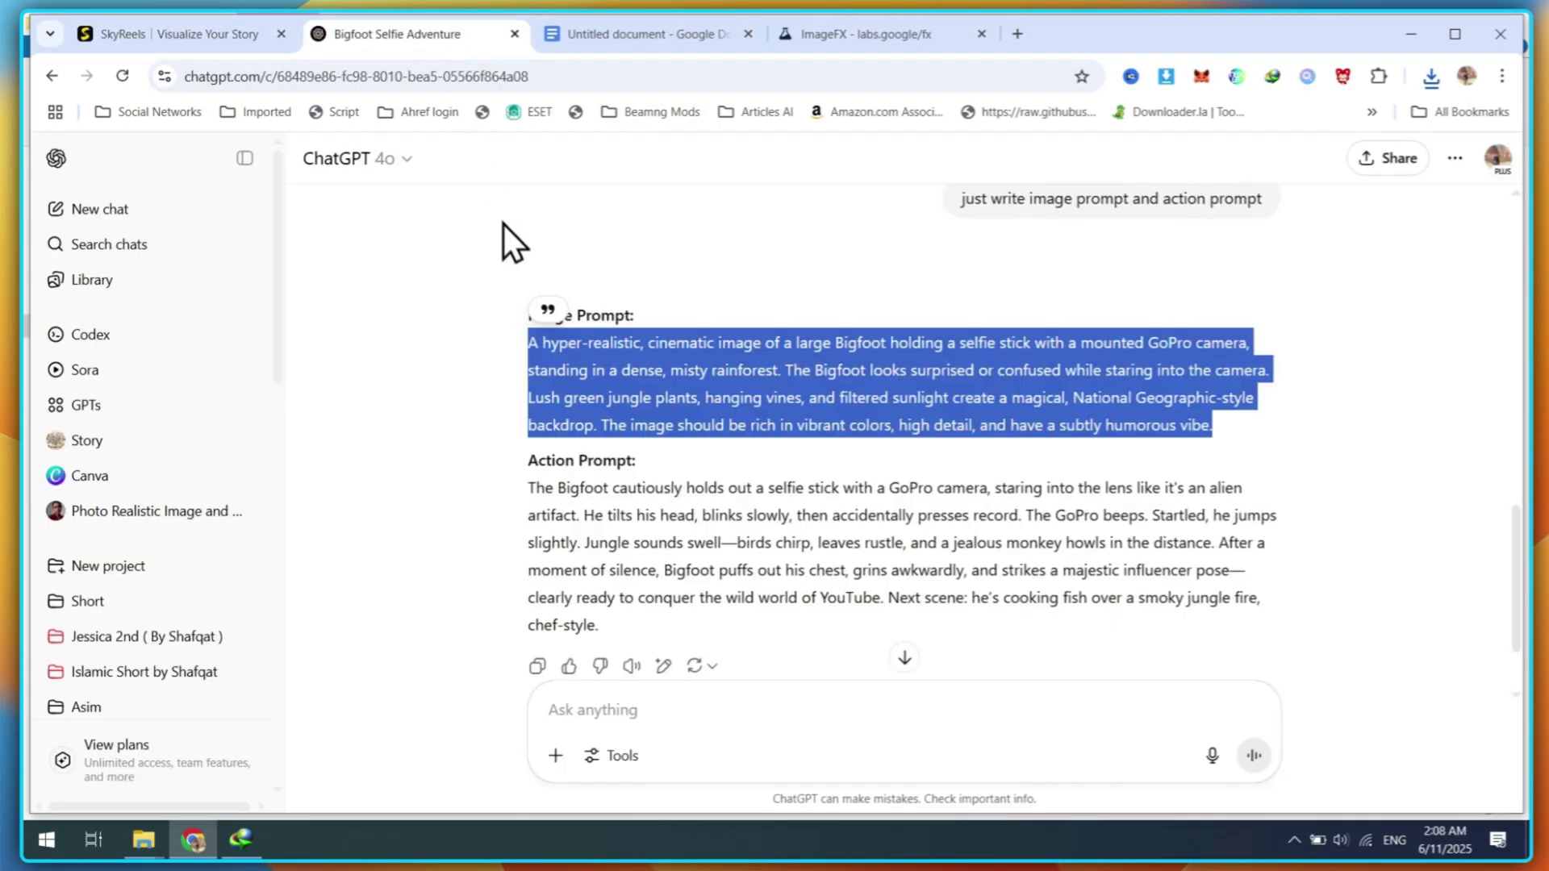
left_click_drag(526, 482, 634, 639)
right_click(630, 578)
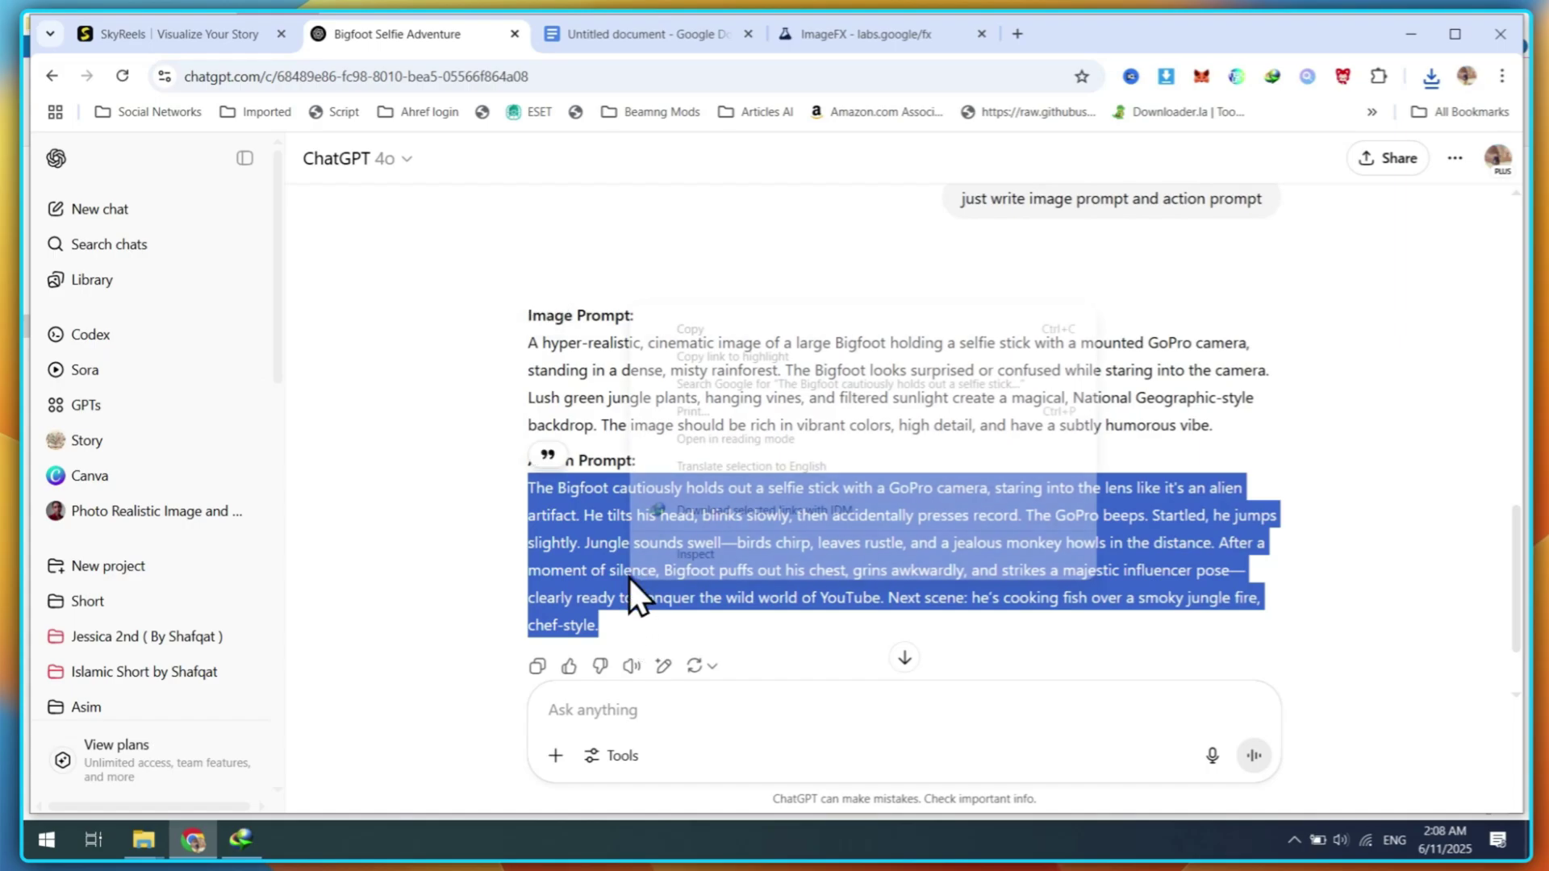
left_click(688, 329)
left_click(247, 40)
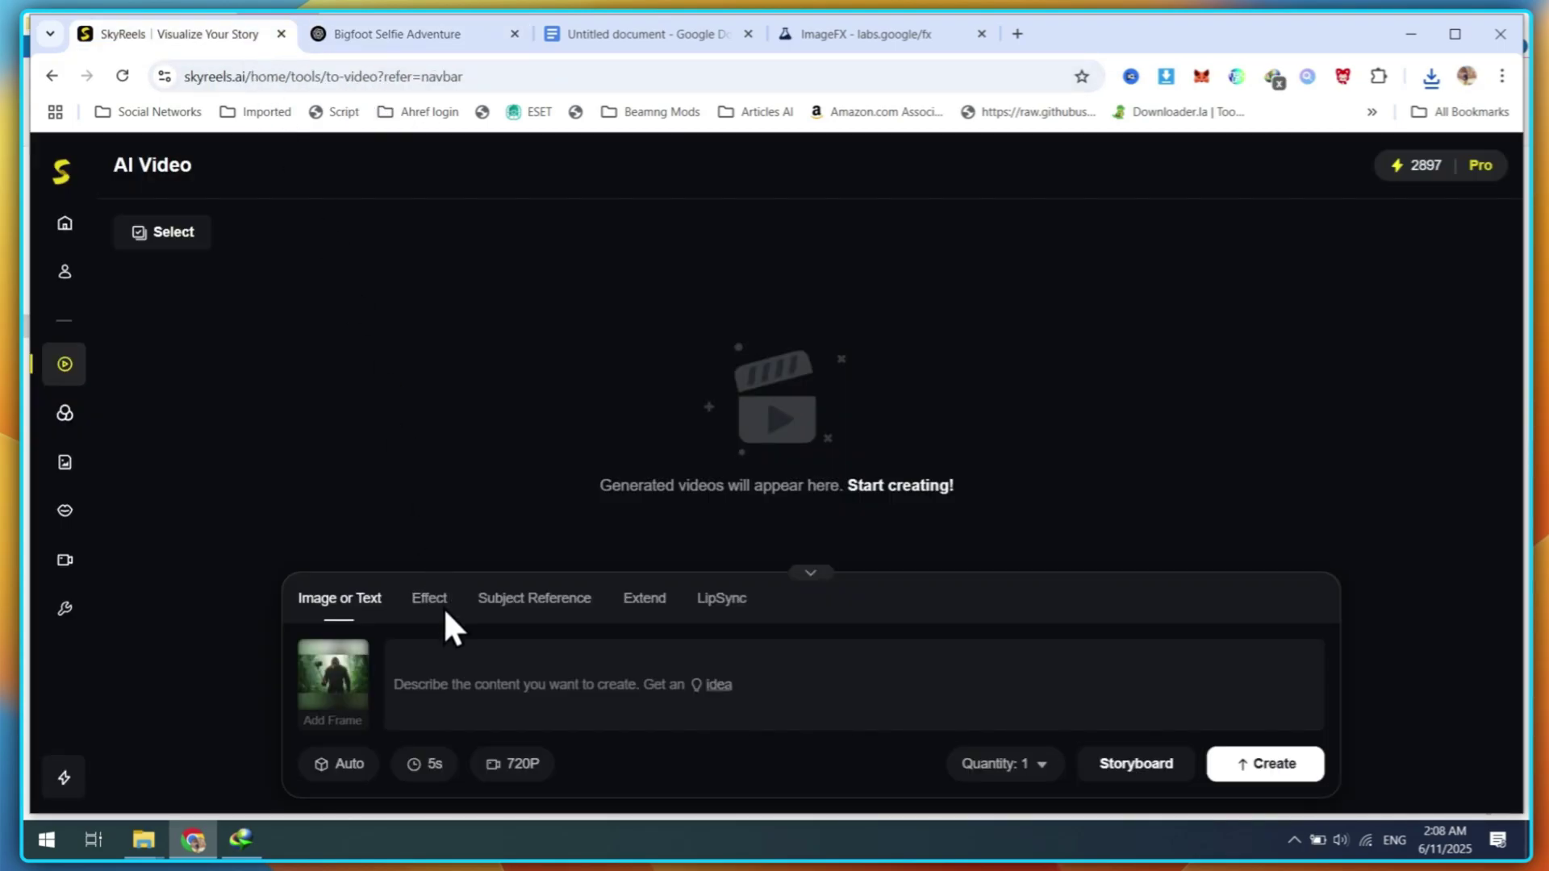
key("ctrl+v")
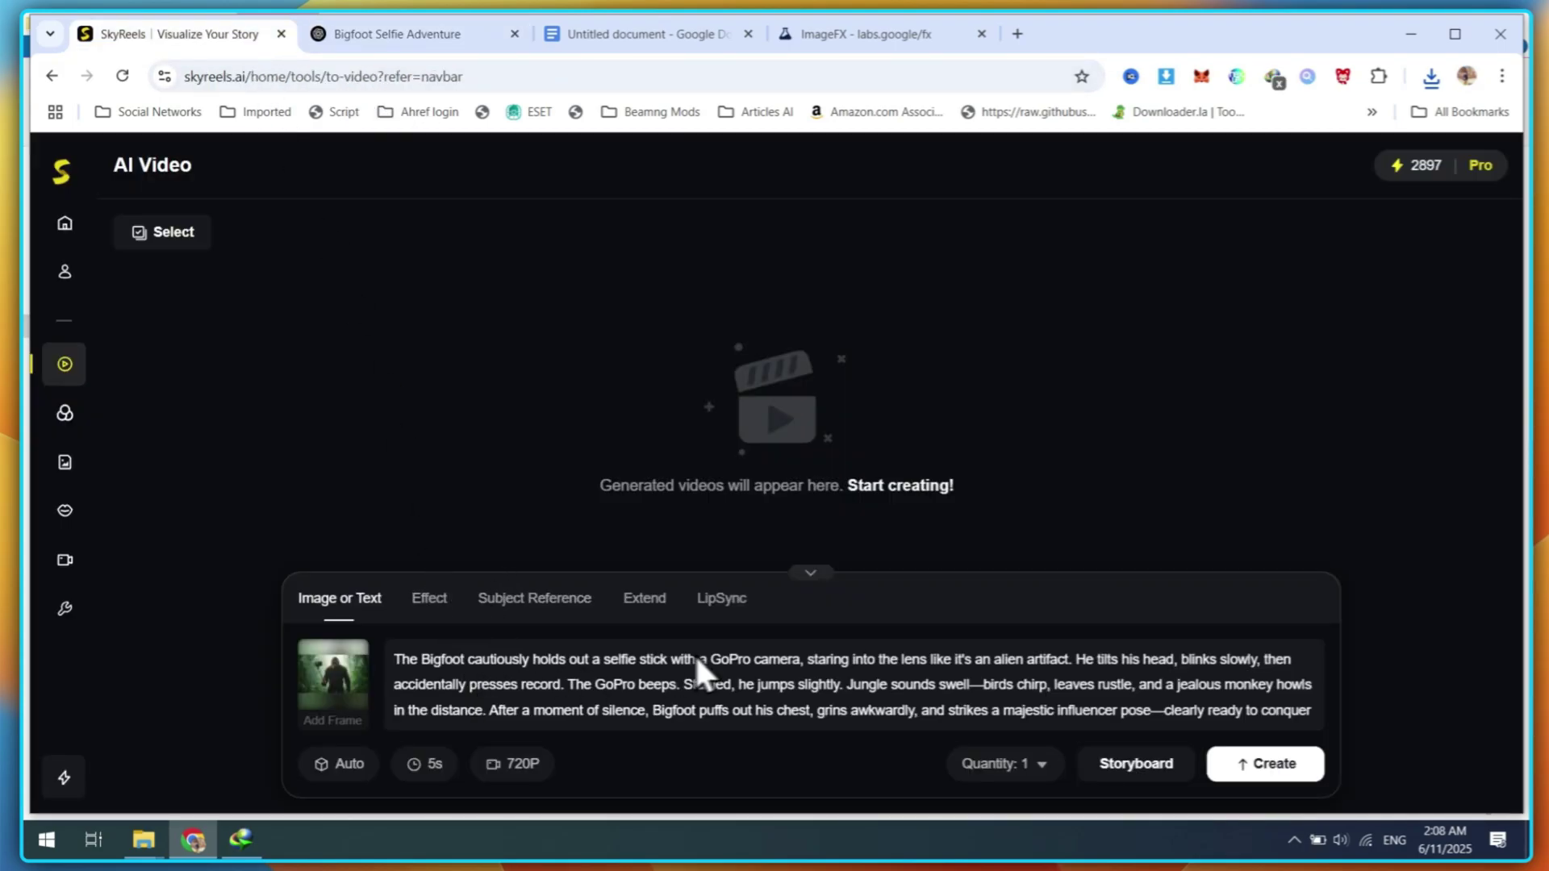
Step: Set 10s duration, 1080P resolution and quantity 2, then create the videos
left_click(424, 765)
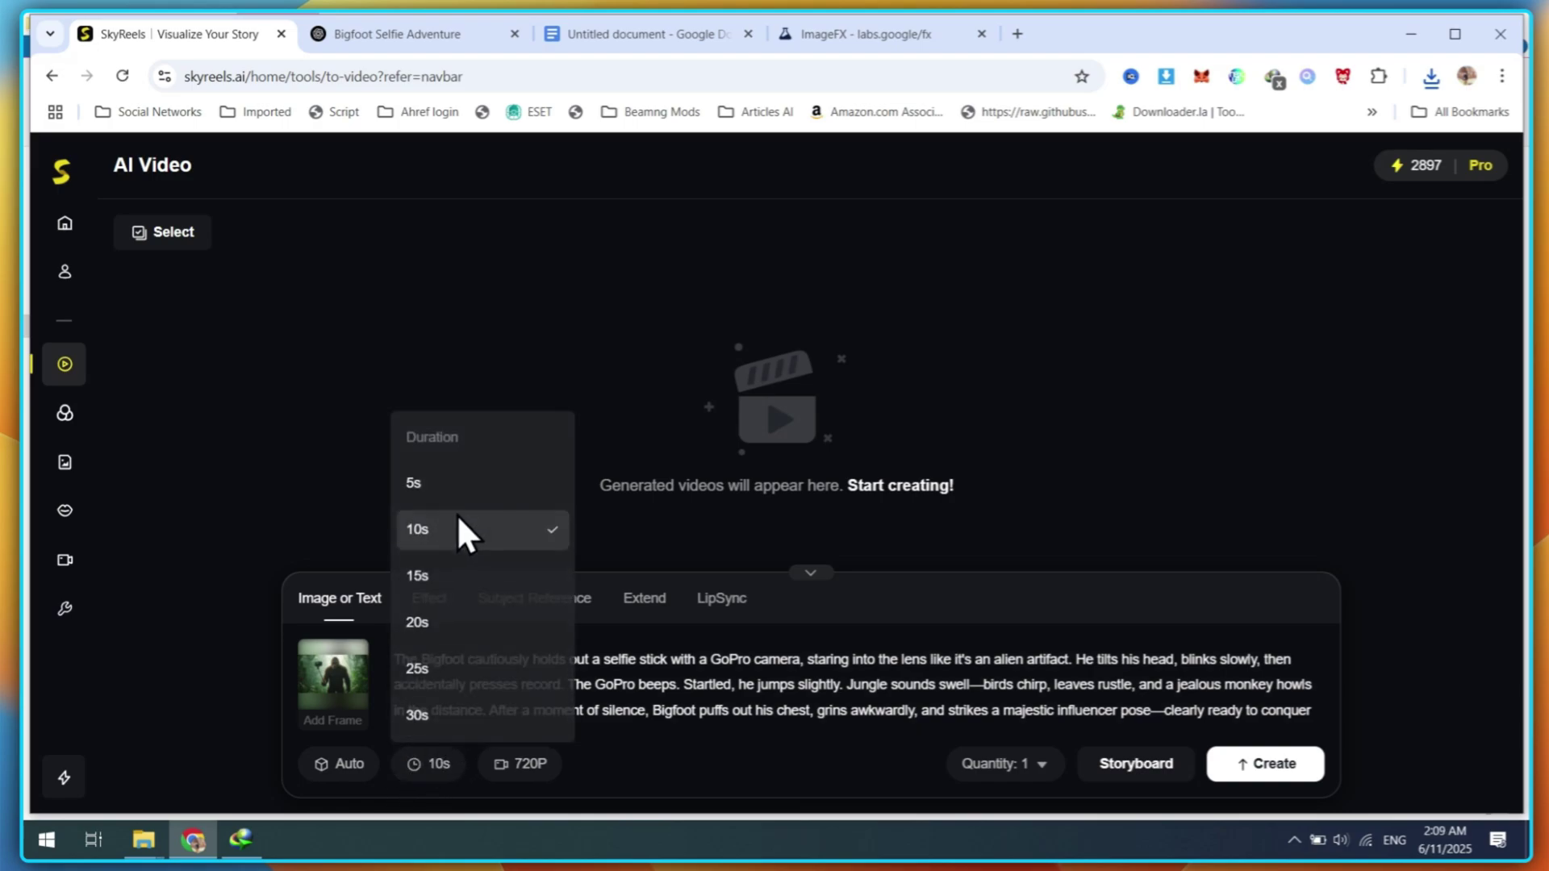
left_click(519, 755)
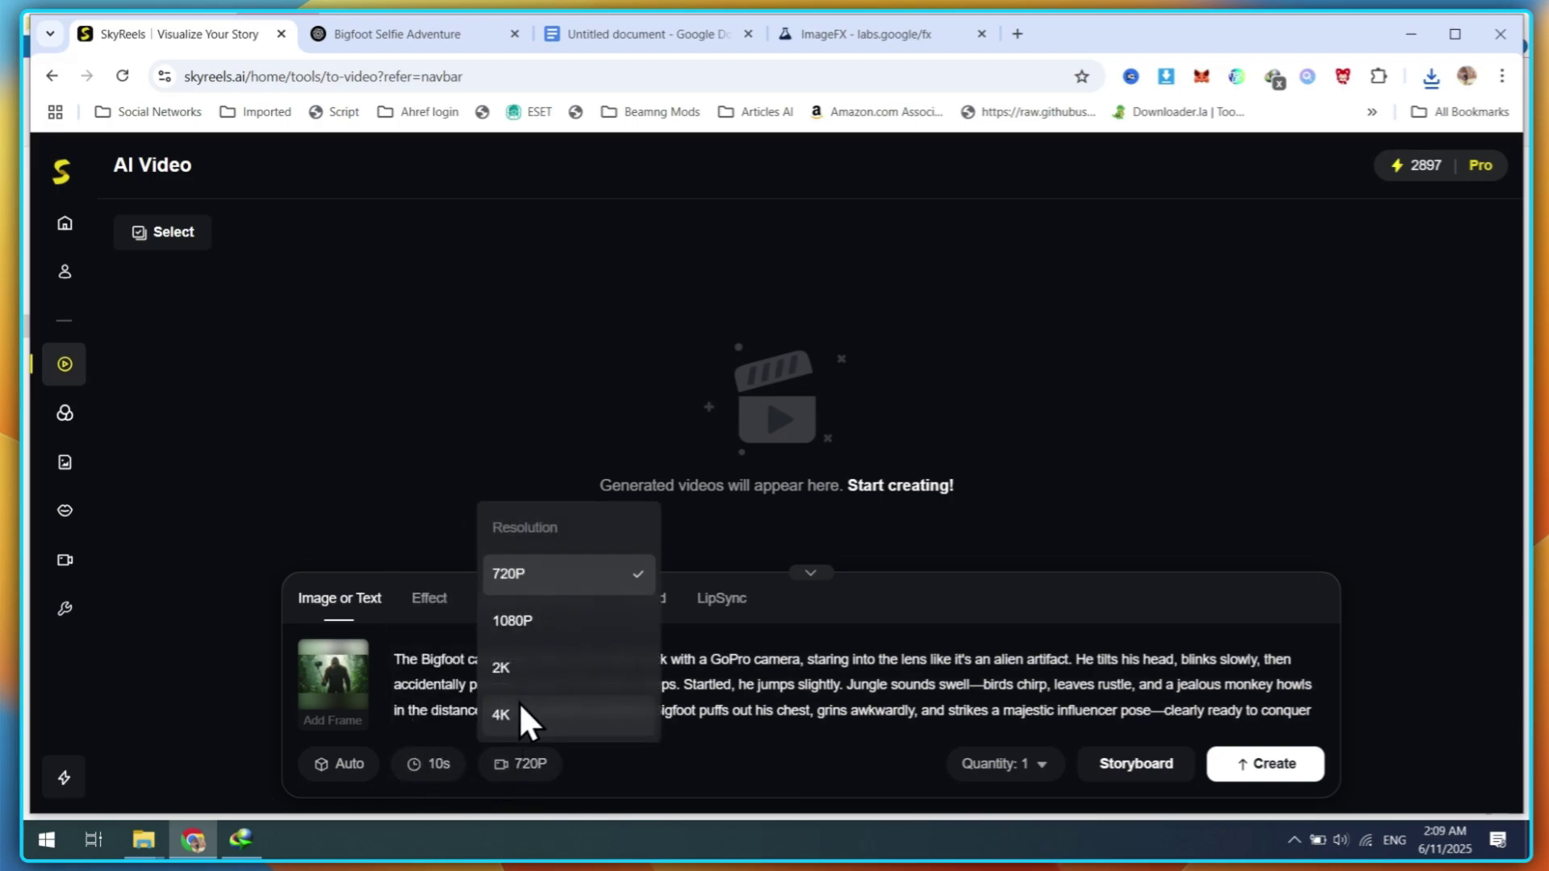
left_click(574, 625)
left_click(1039, 767)
left_click(1010, 636)
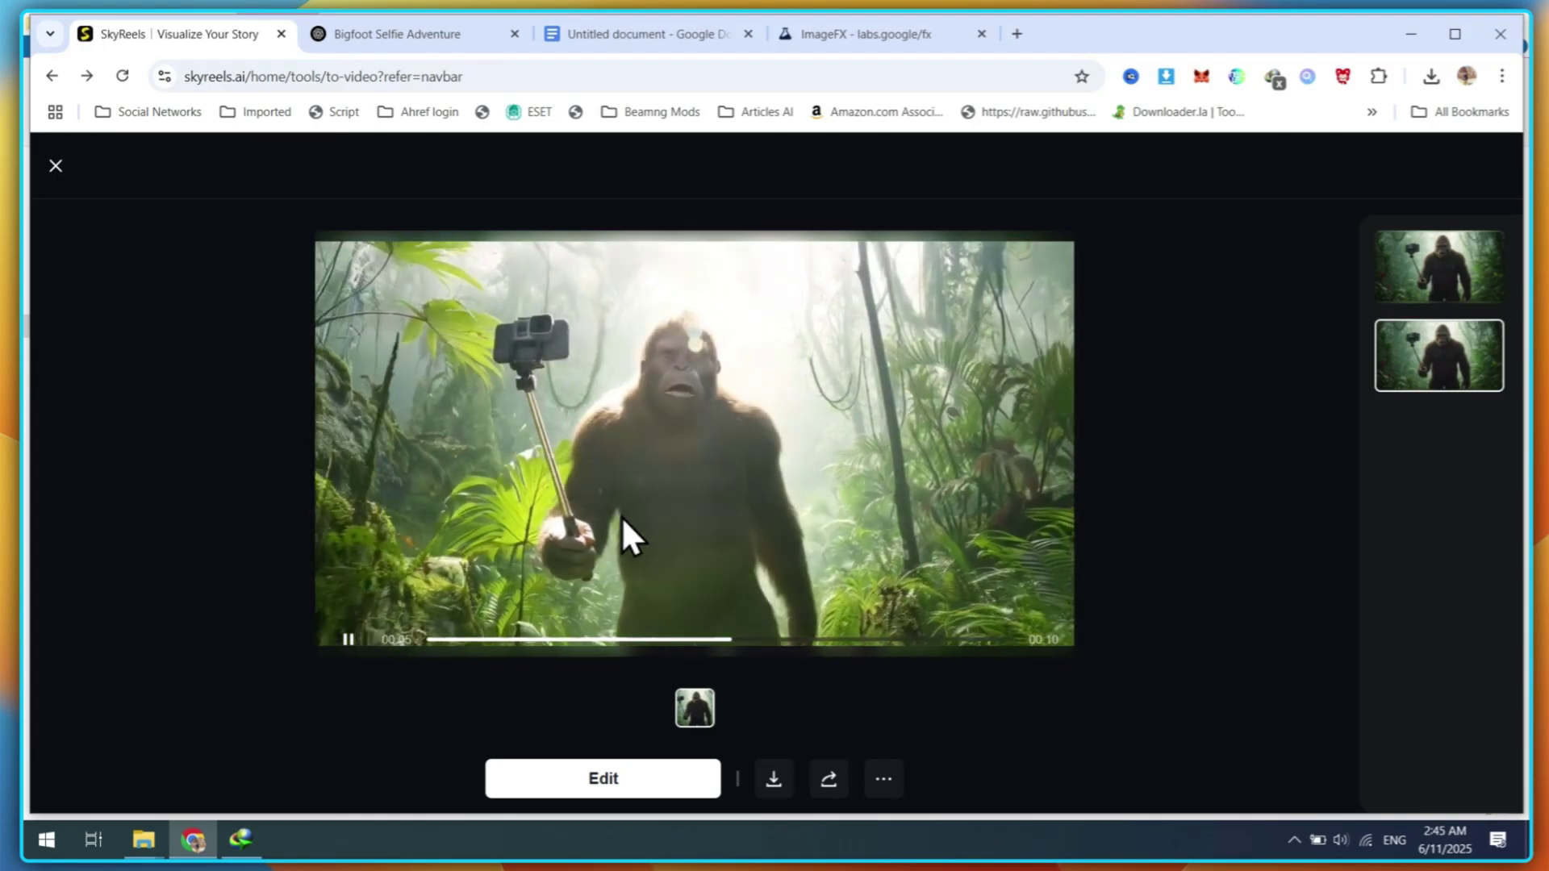
Step: Play the first generated Bigfoot selfie video from the right-hand results list
left_click(1447, 292)
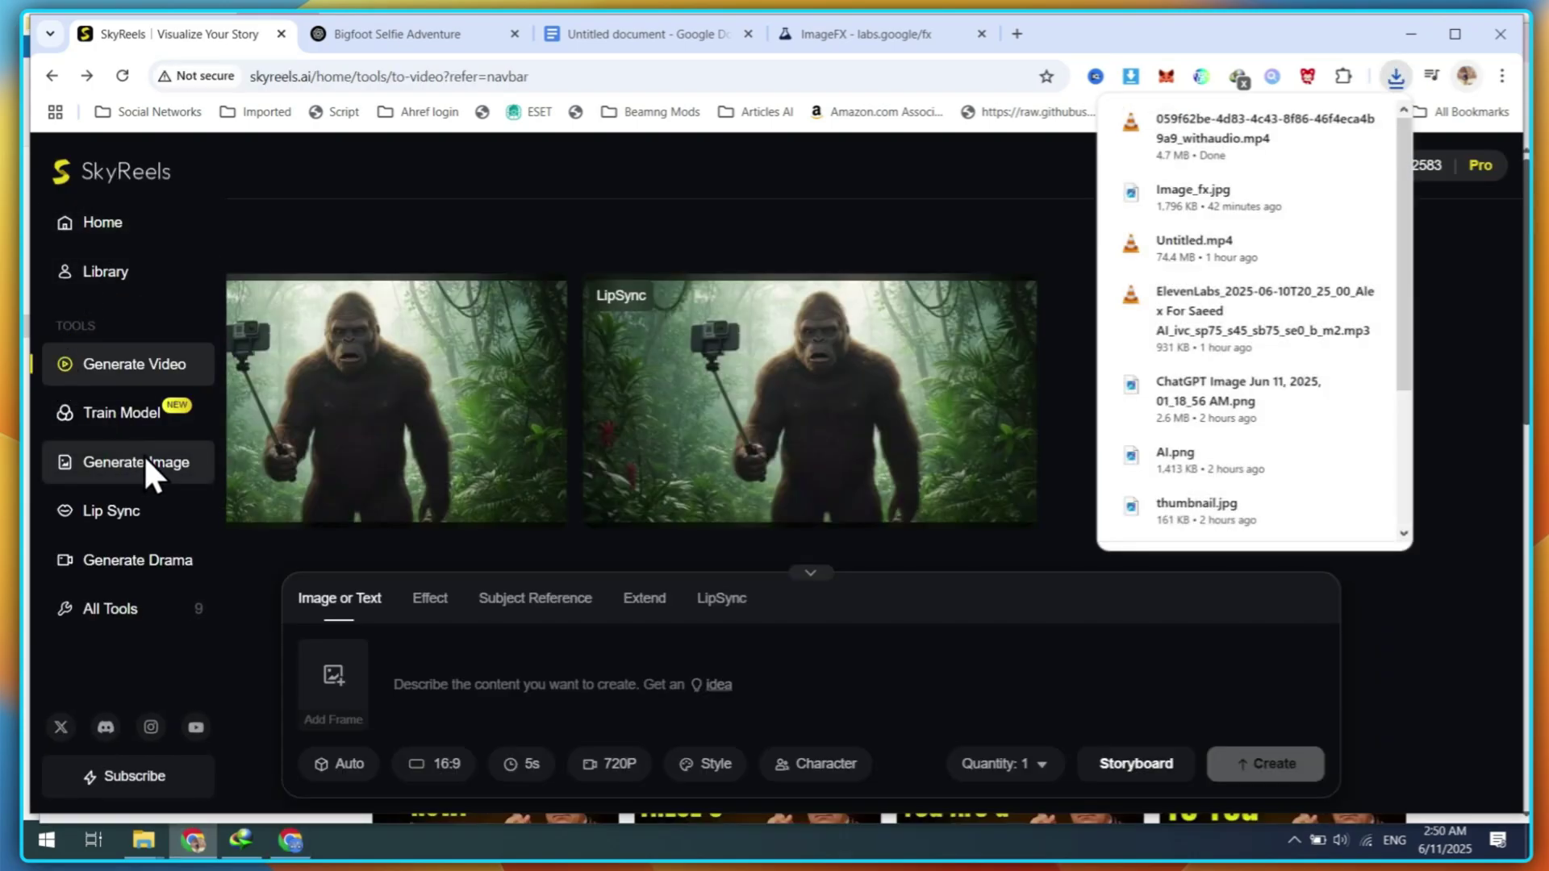
Step: Upload the Bigfoot video into the Lip Sync tool
left_click(113, 516)
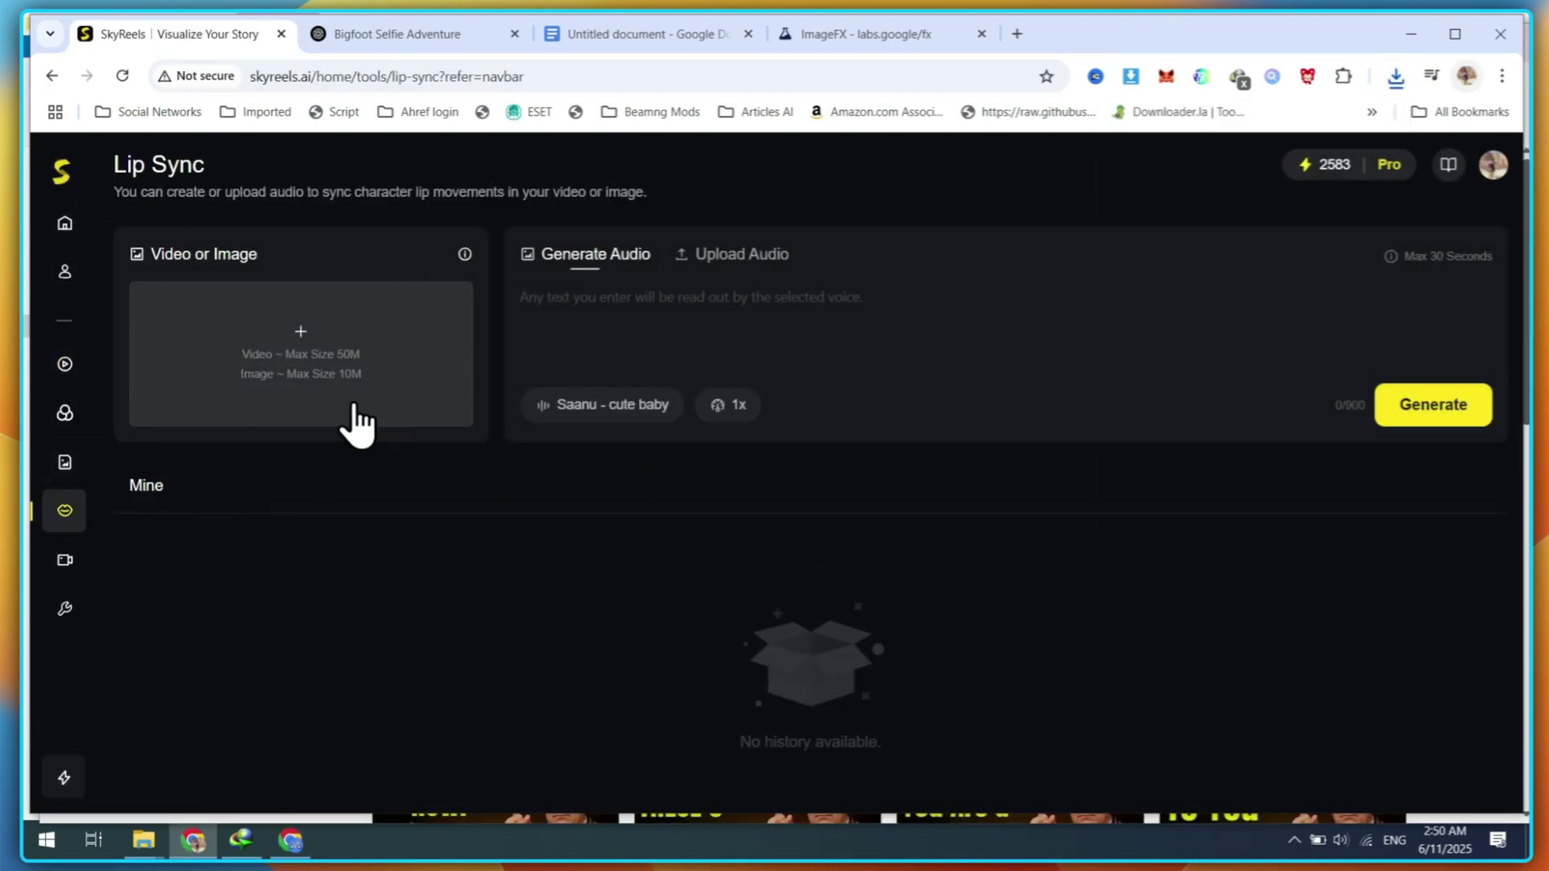
left_click(345, 374)
double_click(268, 326)
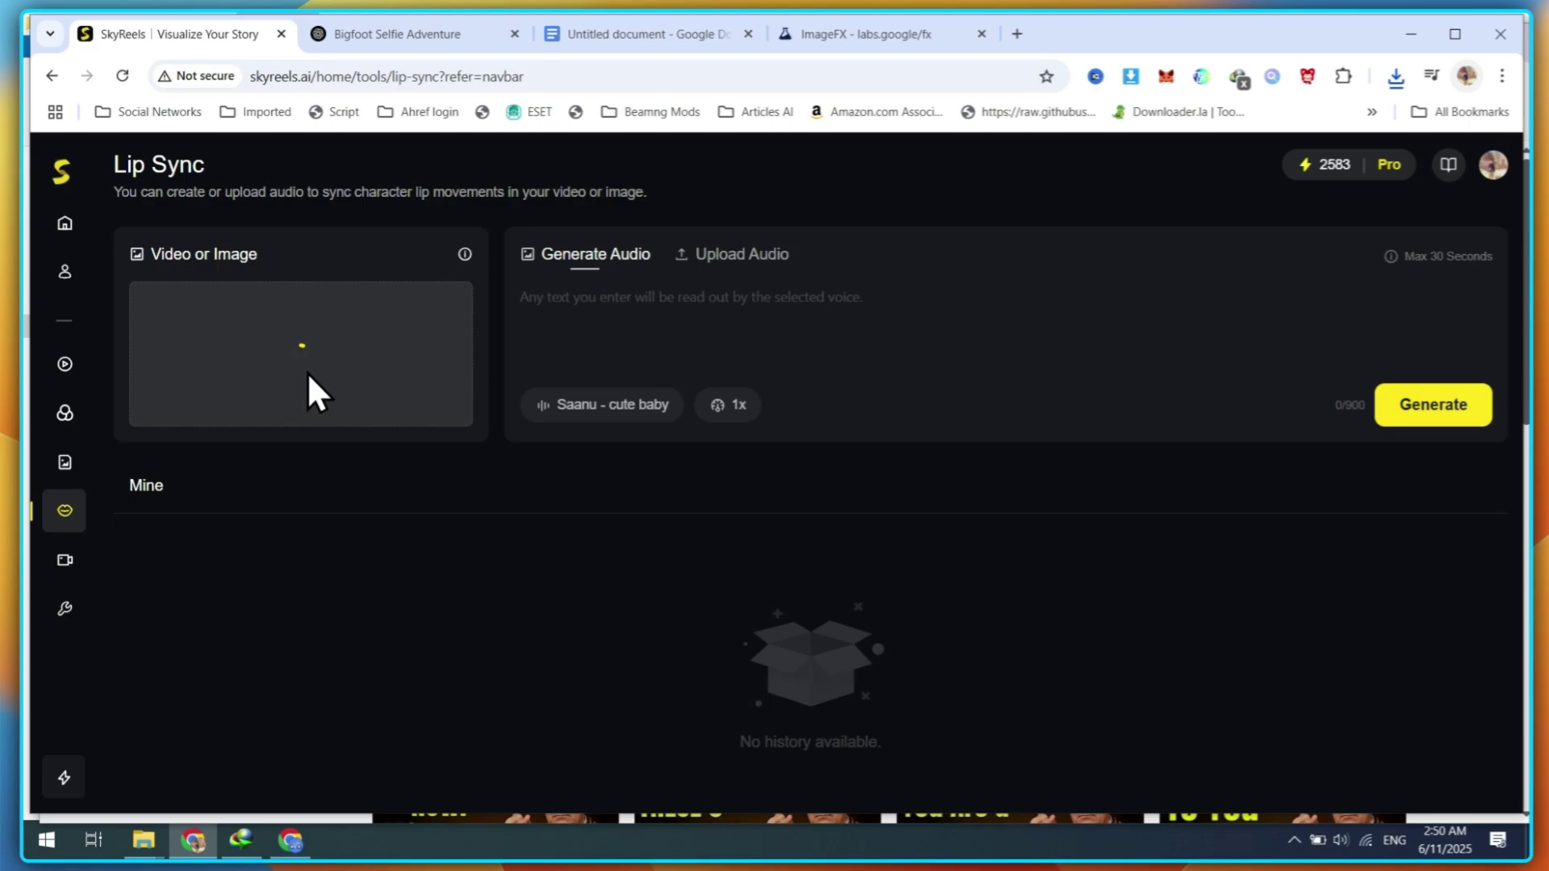
Step: Use text-to-speech for the greeting script with the Jax - Sharp-Tongued voice
left_click(618, 331)
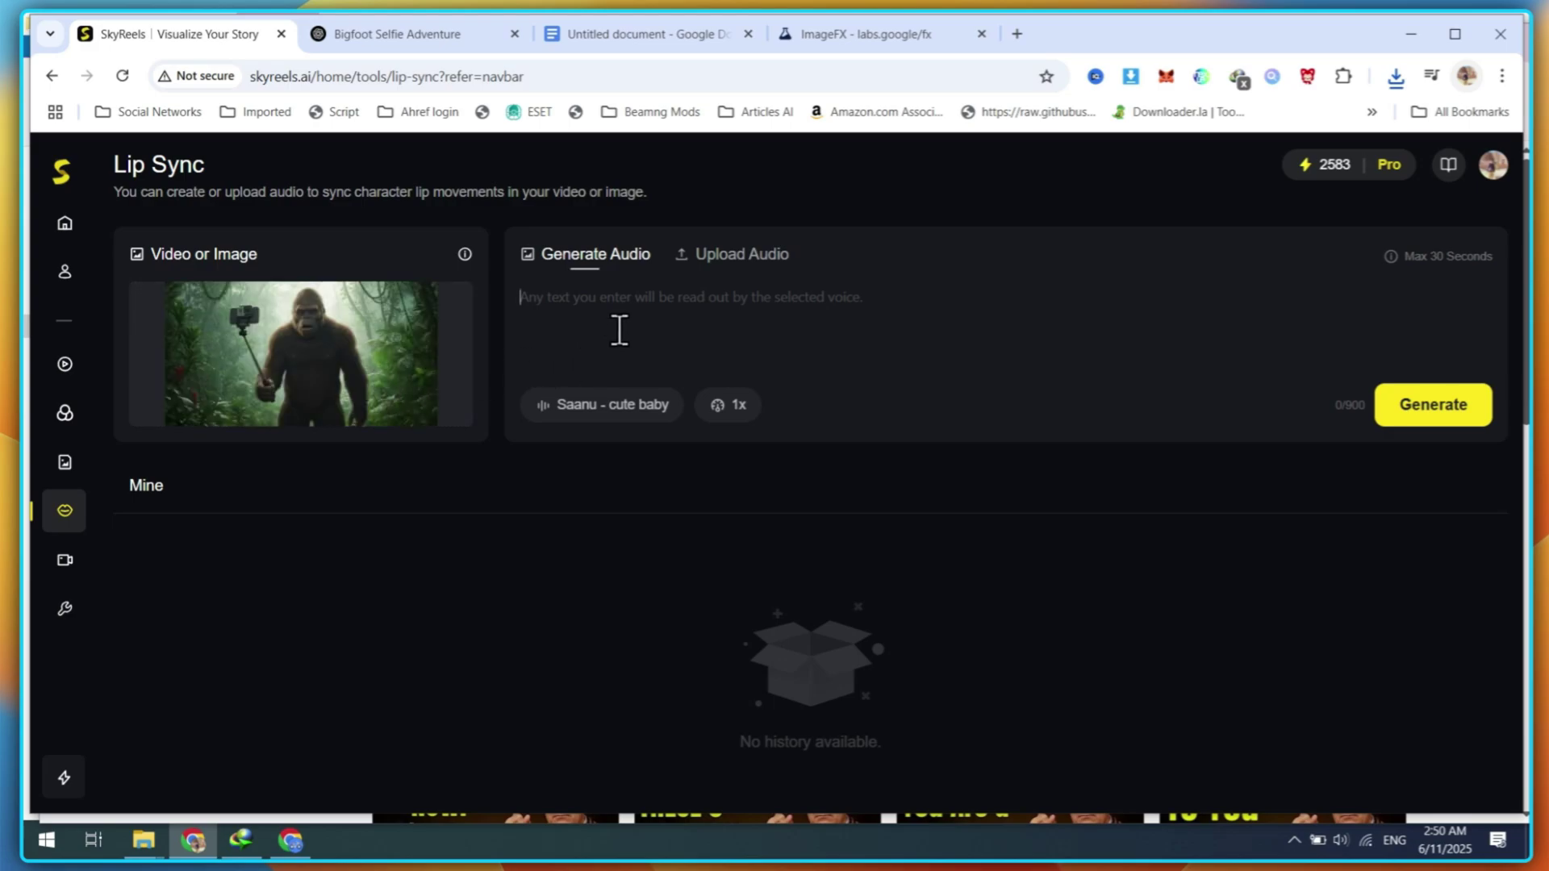
left_click(730, 257)
left_click(596, 256)
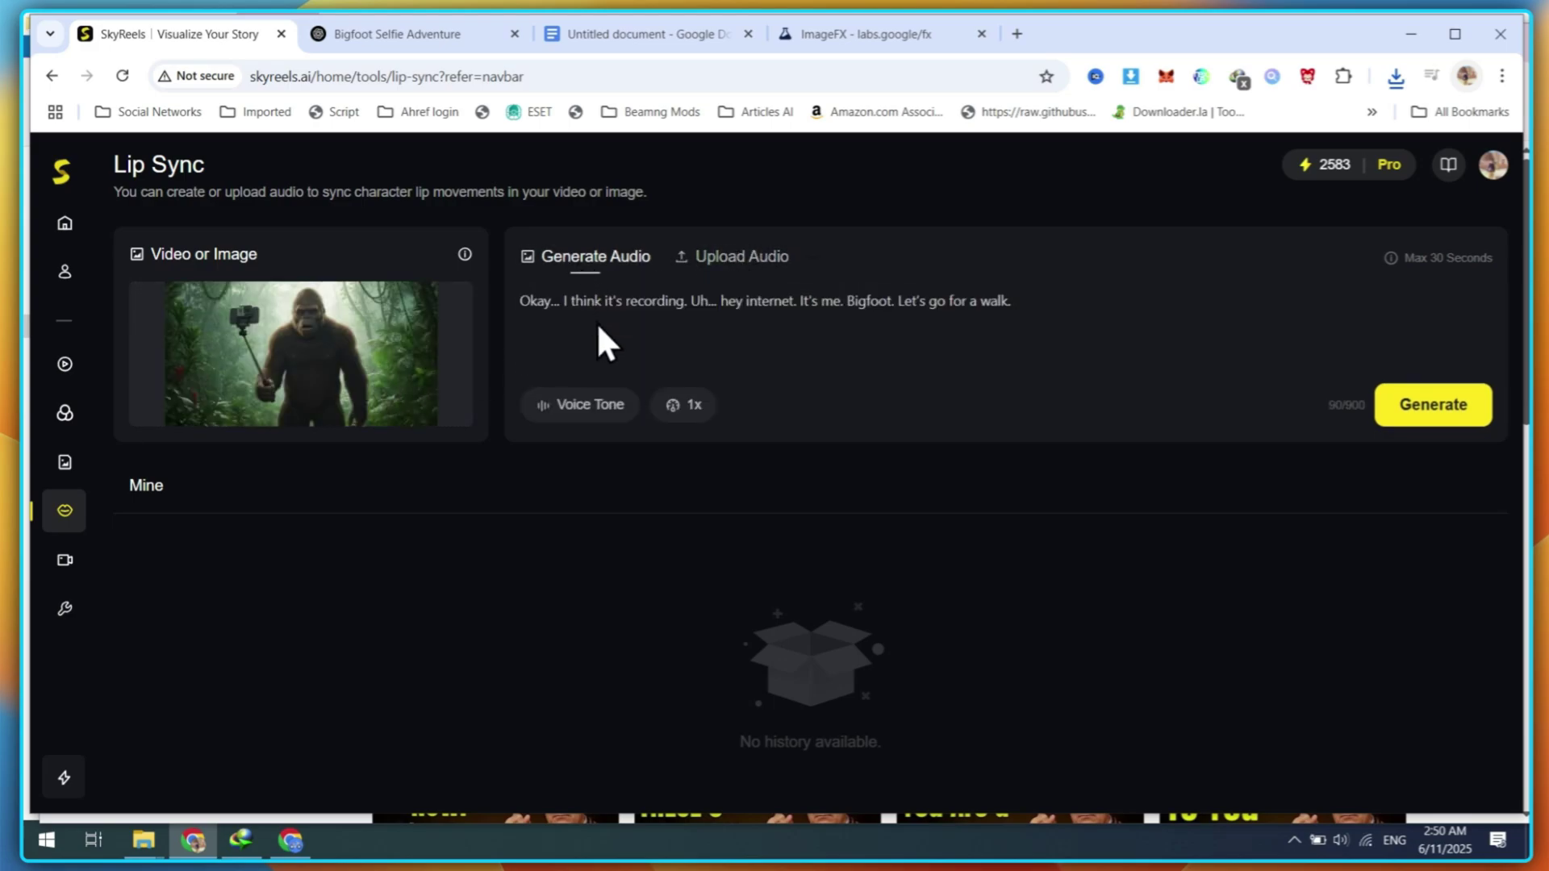
left_click(627, 413)
scroll(636, 541, "down", 1)
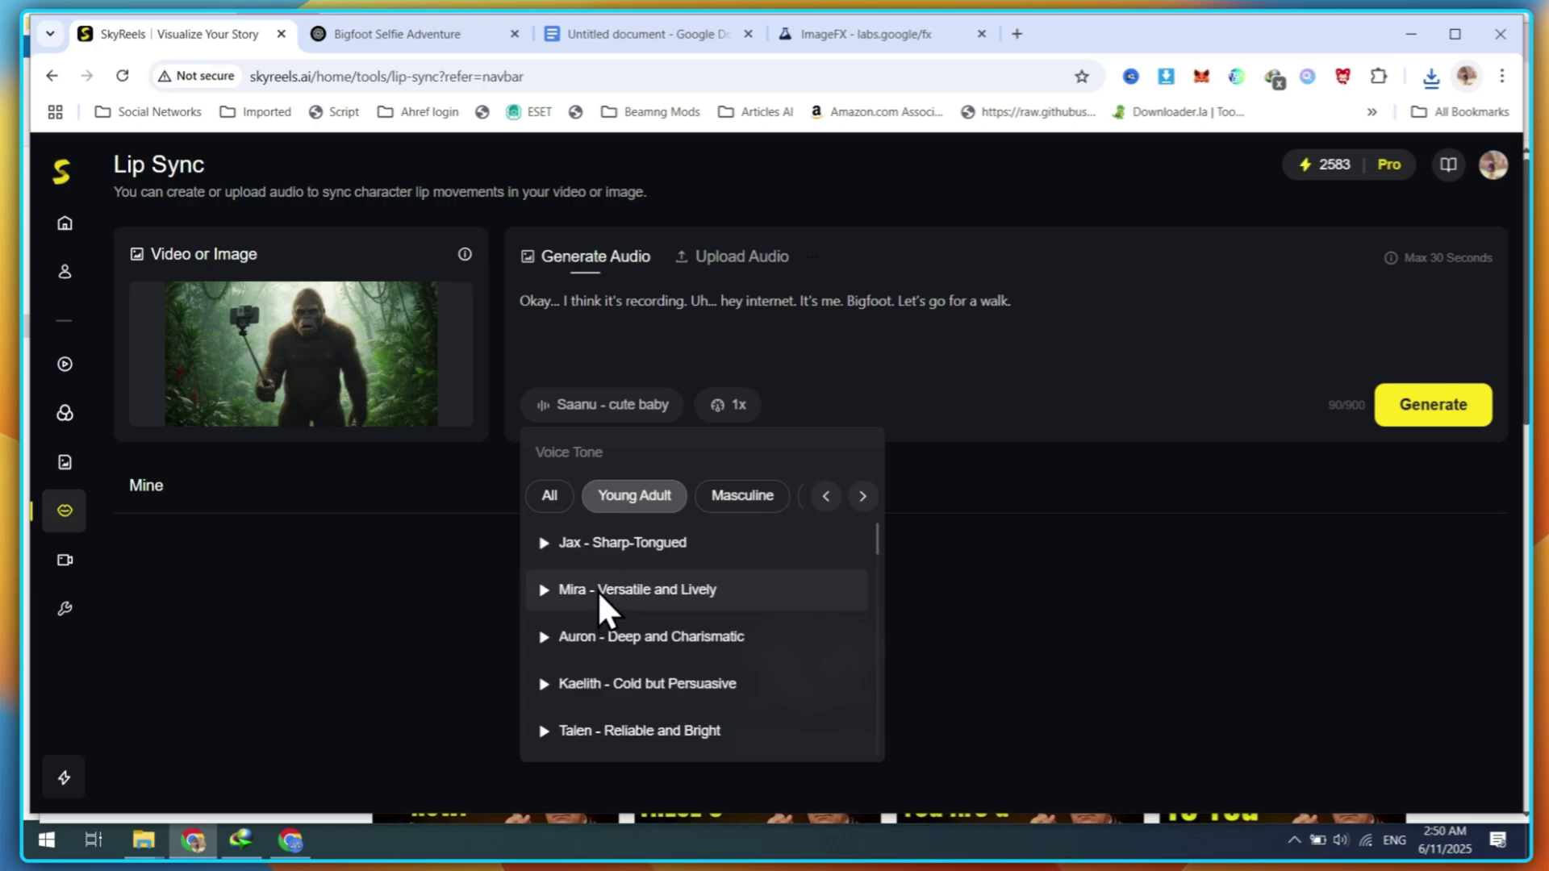
left_click(557, 540)
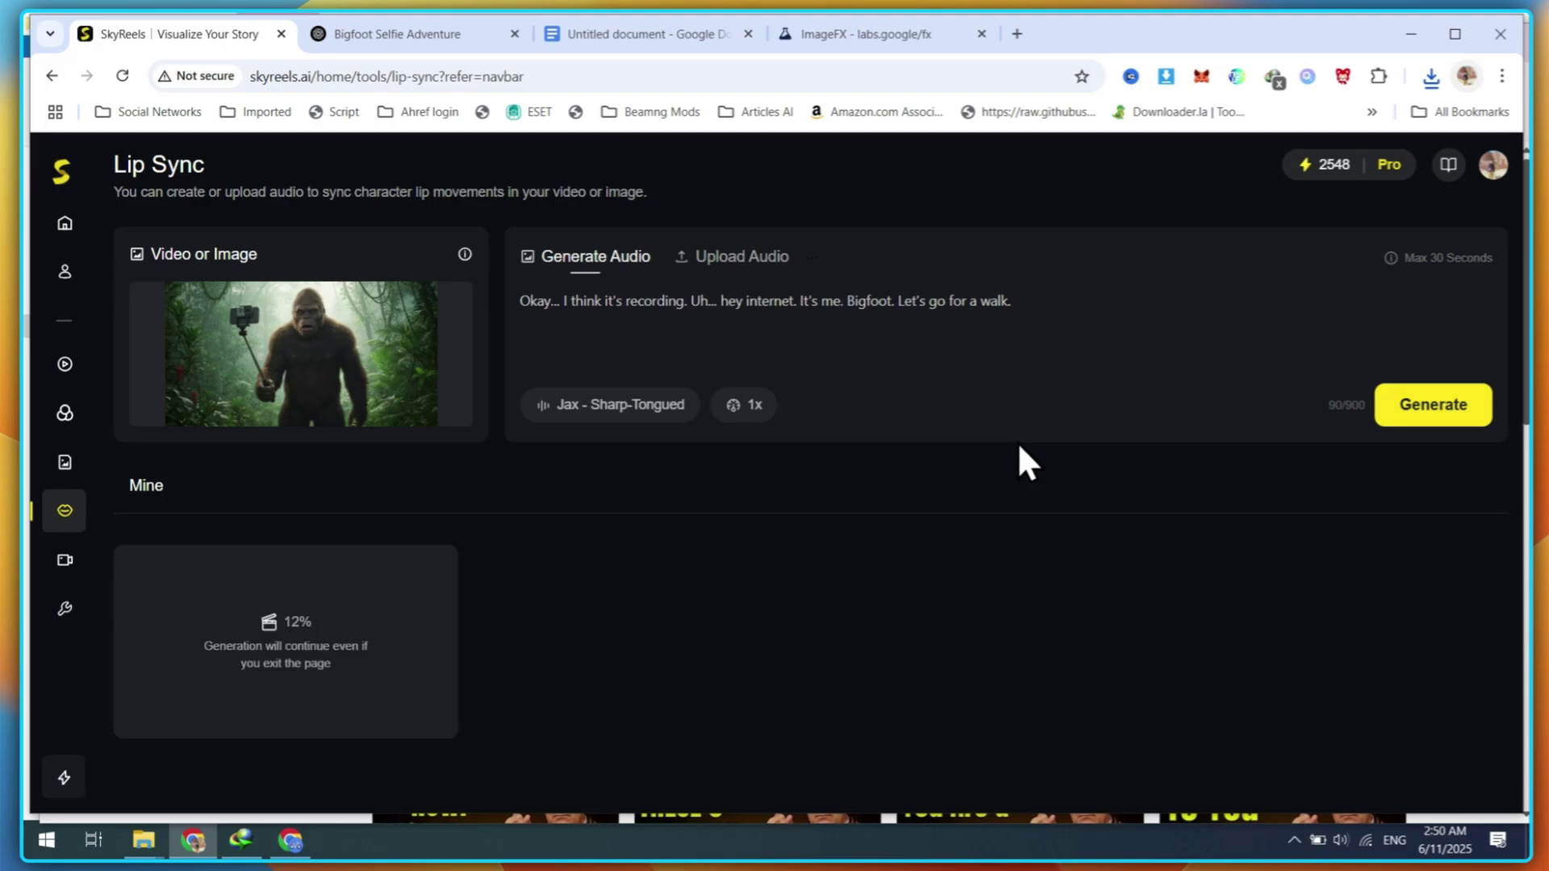
Step: Play the finished 7-second lip-synced Bigfoot clip full screen from Mine
mouse_move(346, 616)
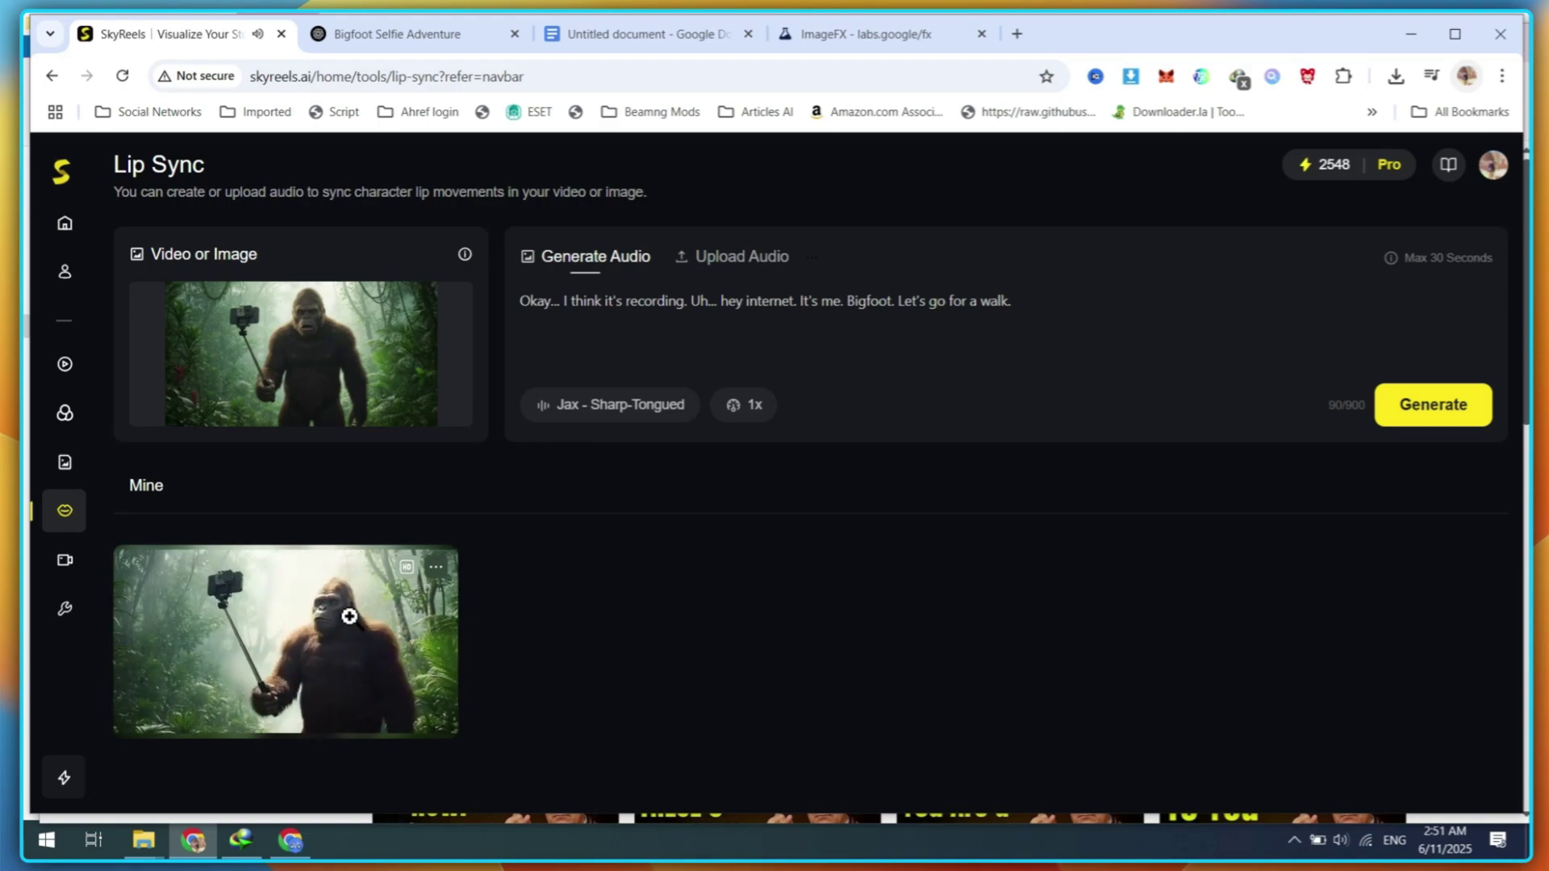
left_click(332, 622)
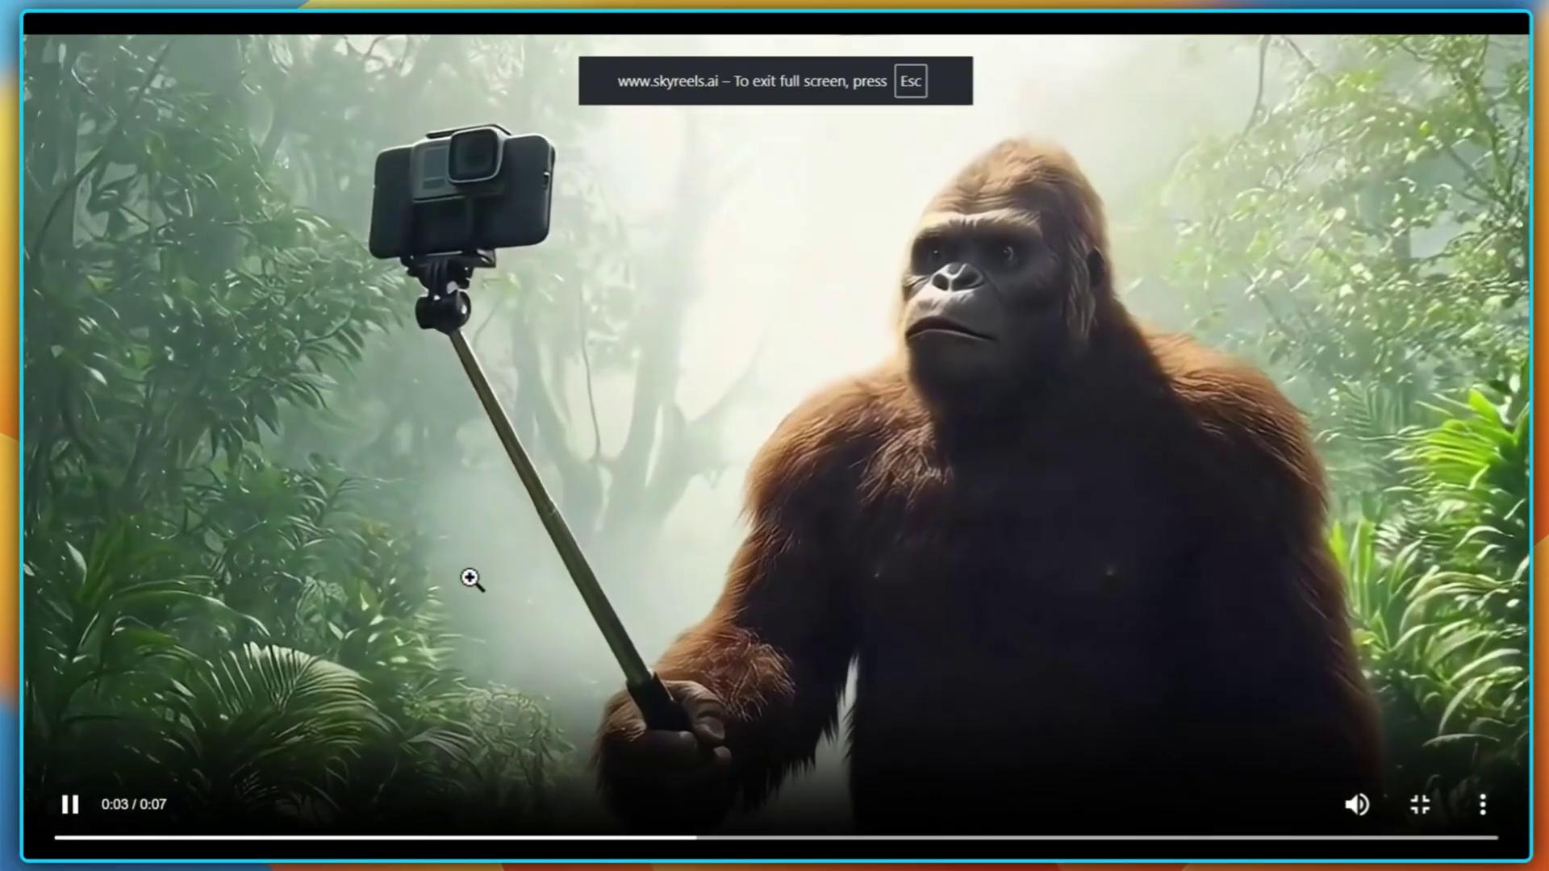